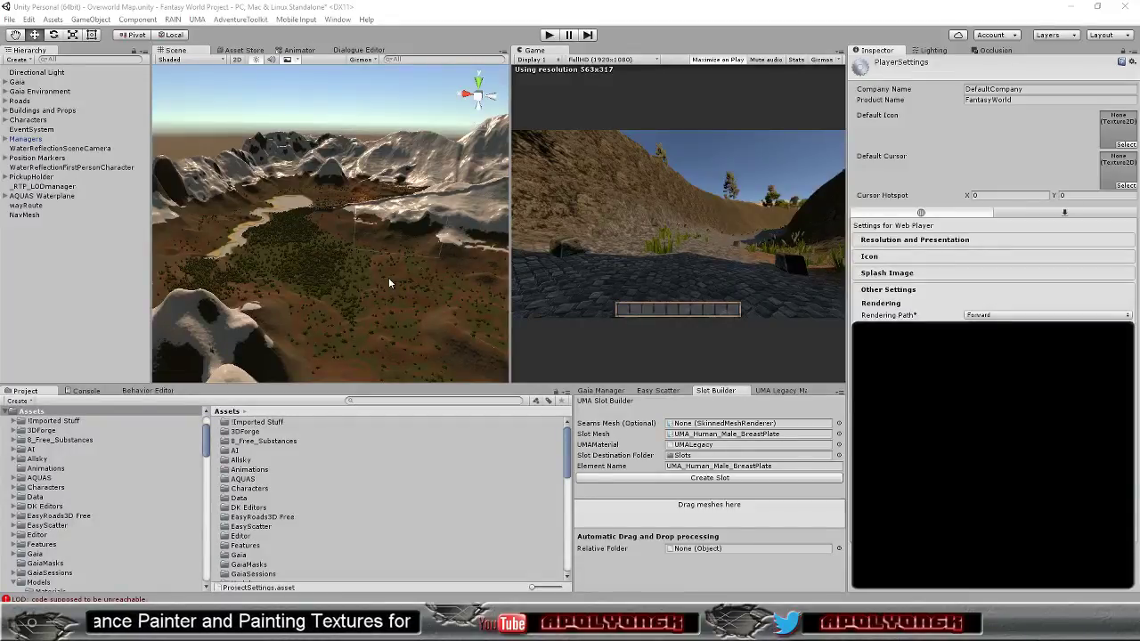
Leave the Unity Scene view and show page 82 of the UMA forum thread in Chrome.
mouse_move(366, 280)
left_mouse_down("alt")
mouse_move(611, 331)
mouse_move(835, 321)
left_mouse_up("alt")
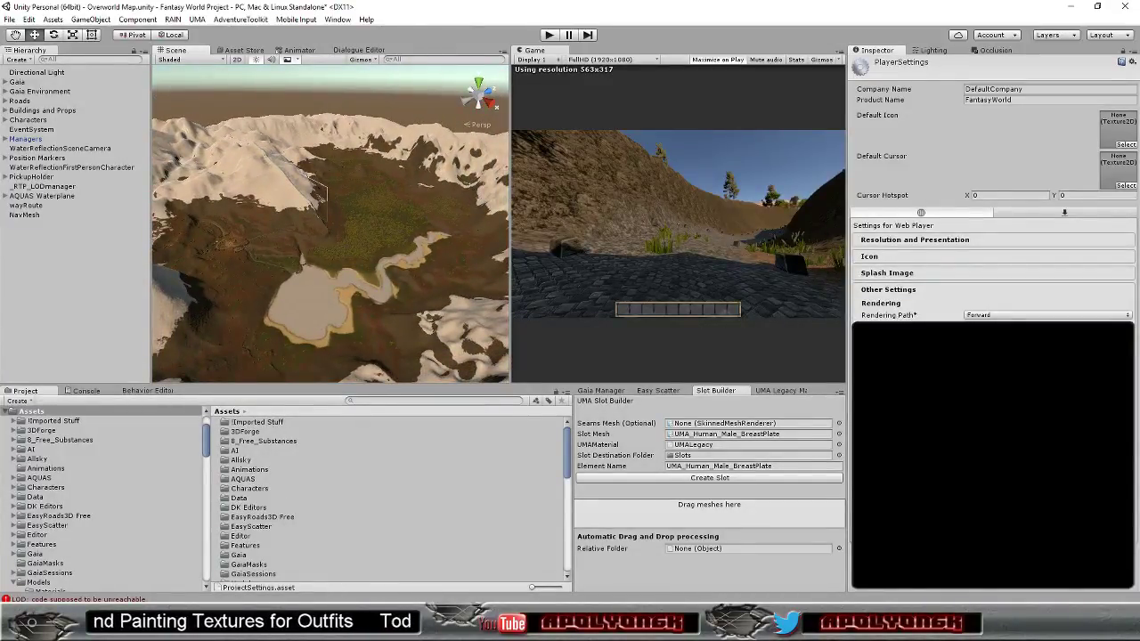
left_click(191, 557)
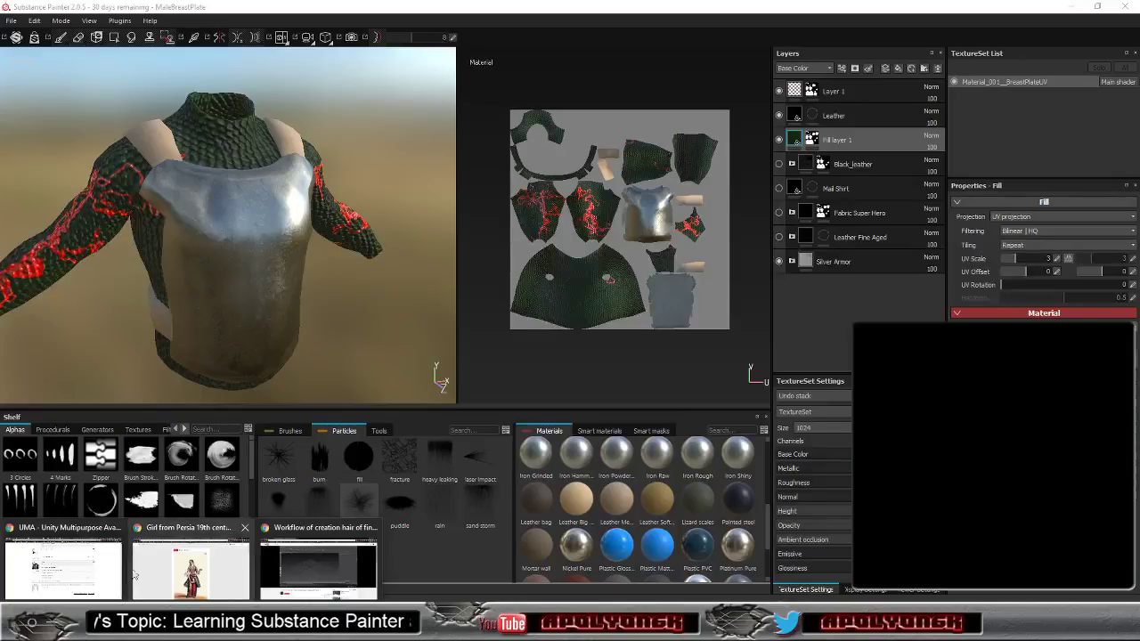
left_click(80, 568)
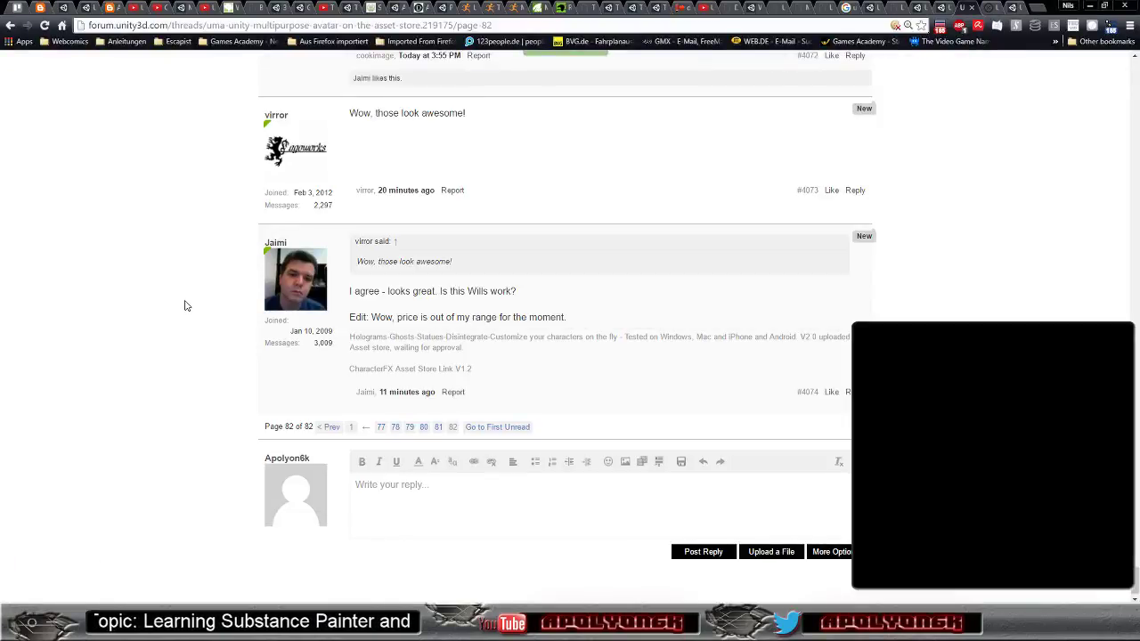
Scroll up the UMA thread to post #4064 about Substance Painter PBR textures turning black.
scroll(184, 307, "up", 5)
scroll(183, 303, "up", 5)
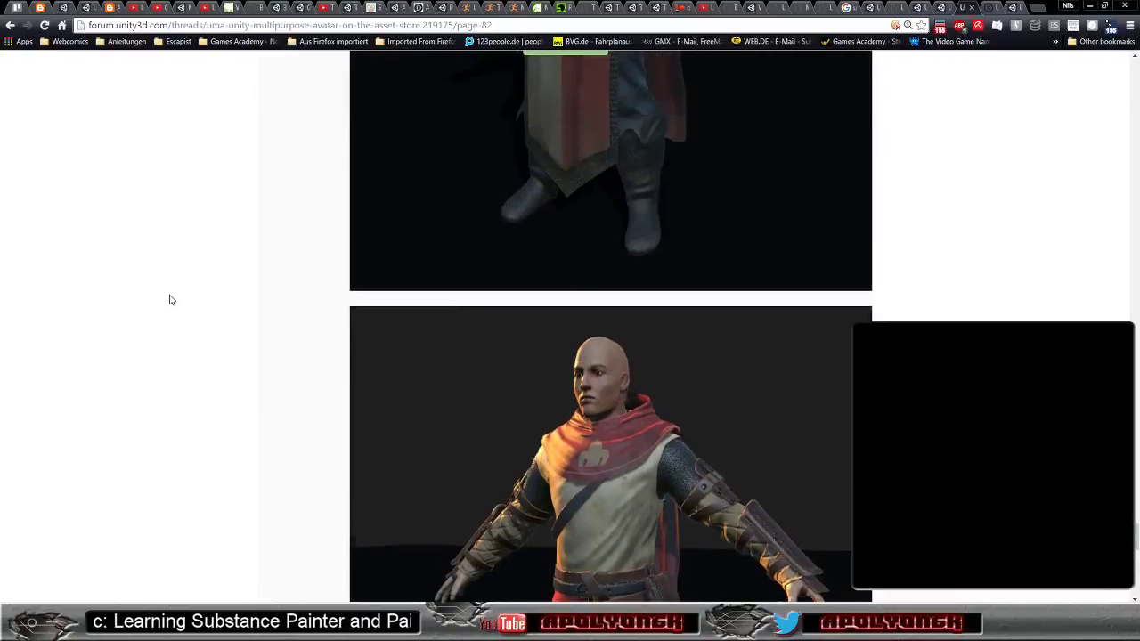
scroll(171, 300, "up", 2)
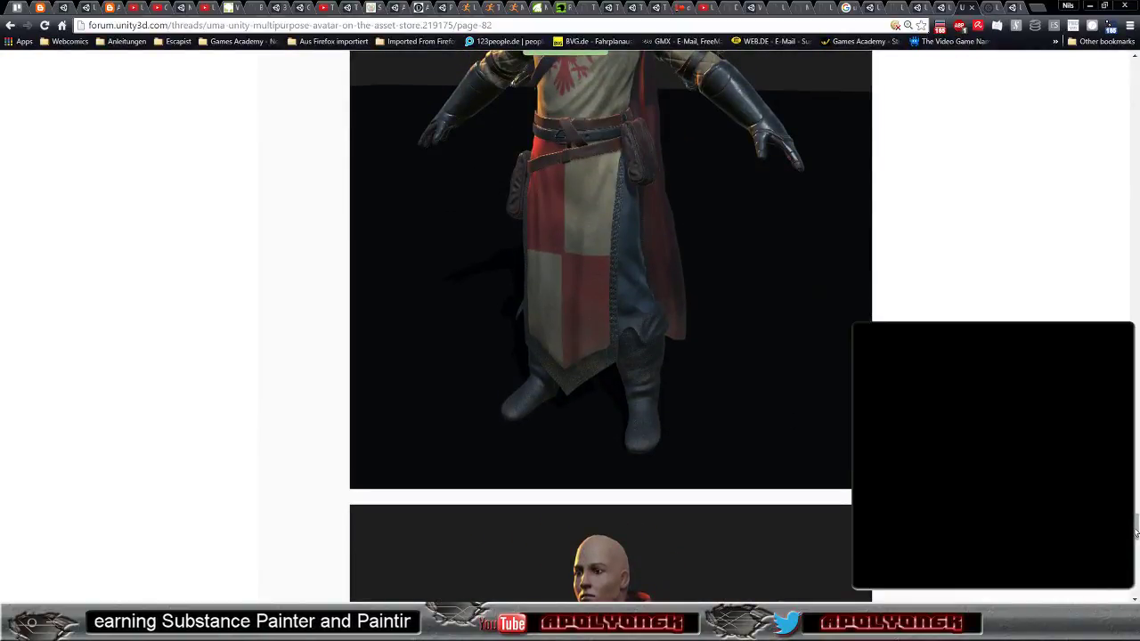
left_click_drag(1135, 533, 1136, 386)
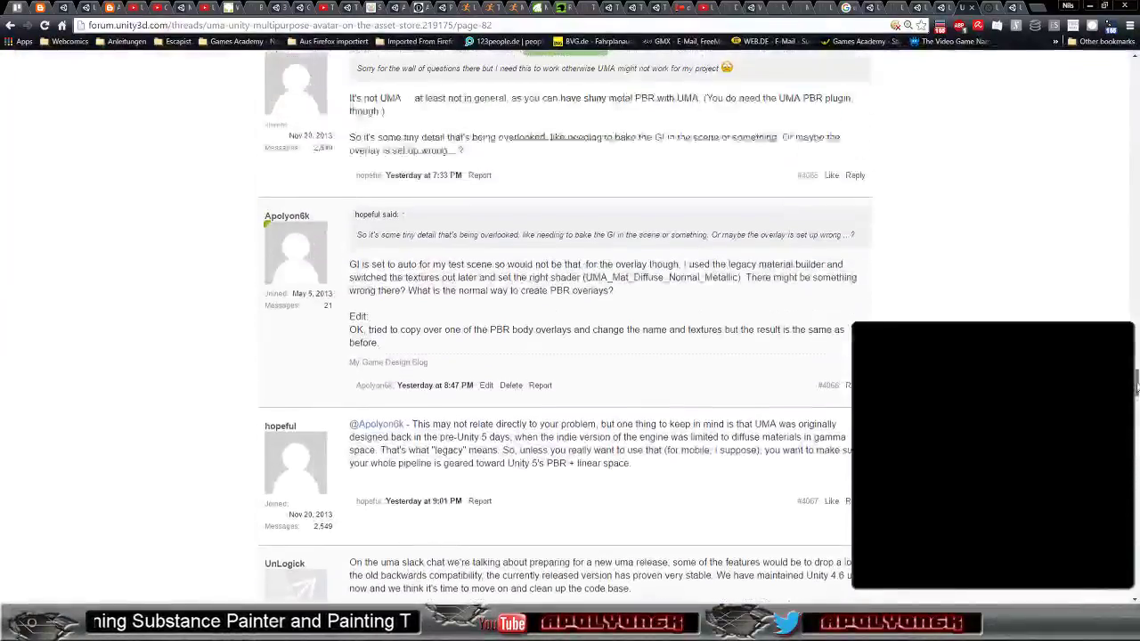
left_click_drag(1135, 385, 1136, 369)
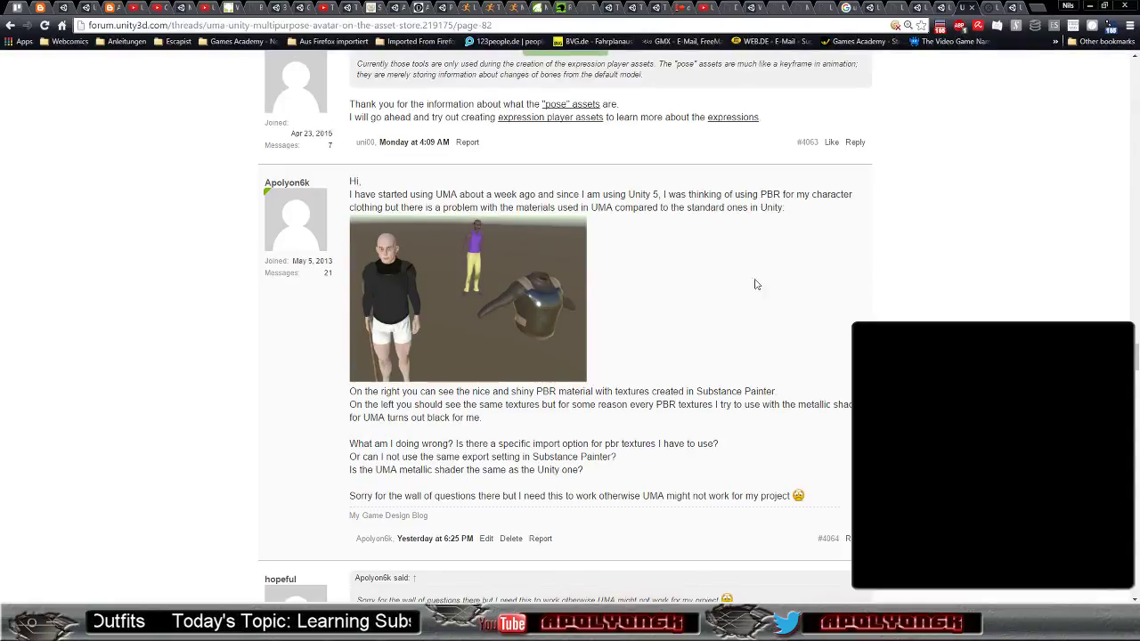
Scroll down through the virror and UnLogick replies about the UMA rig, then back up slightly.
scroll(808, 270, "down", 1)
scroll(890, 265, "down", 2)
scroll(966, 258, "down", 1)
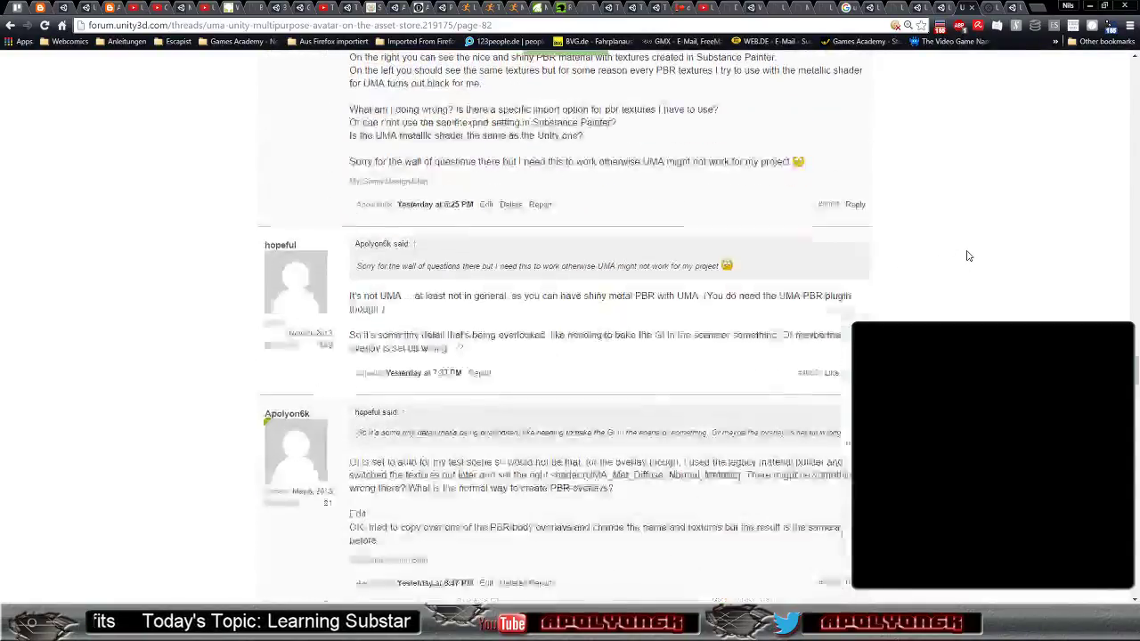
scroll(968, 256, "down", 3)
scroll(967, 255, "down", 3)
scroll(966, 257, "down", 3)
scroll(963, 262, "down", 3)
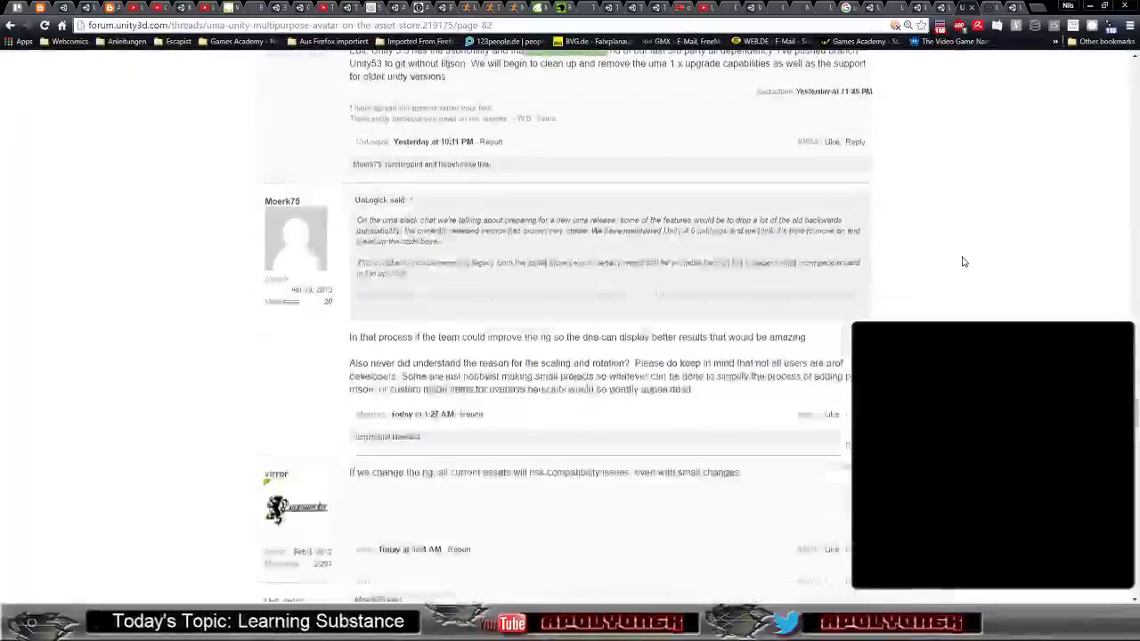
scroll(962, 262, "down", 3)
scroll(960, 263, "down", 1)
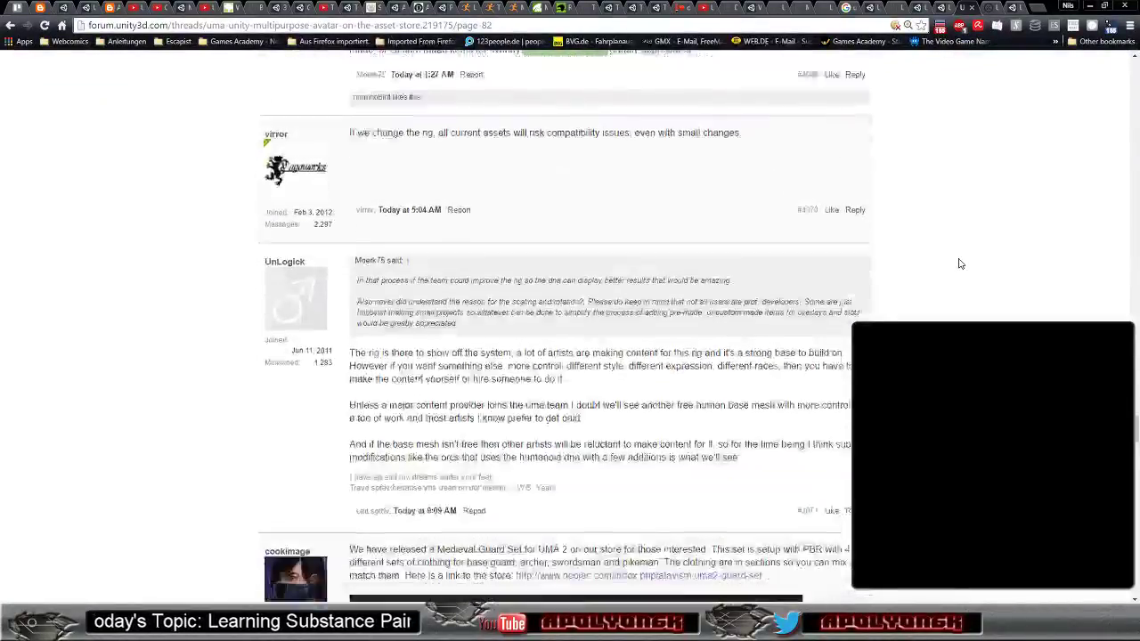
scroll(959, 264, "down", 2)
scroll(959, 263, "down", 1)
scroll(959, 262, "down", 1)
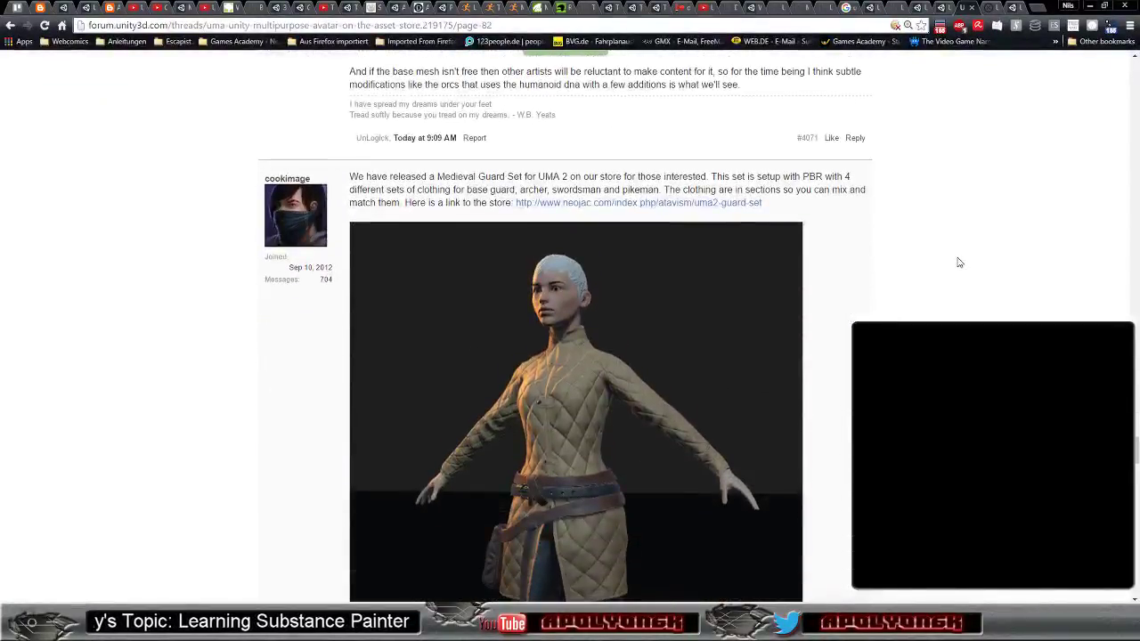
scroll(959, 263, "up", 2)
scroll(960, 264, "up", 2)
scroll(962, 268, "up", 2)
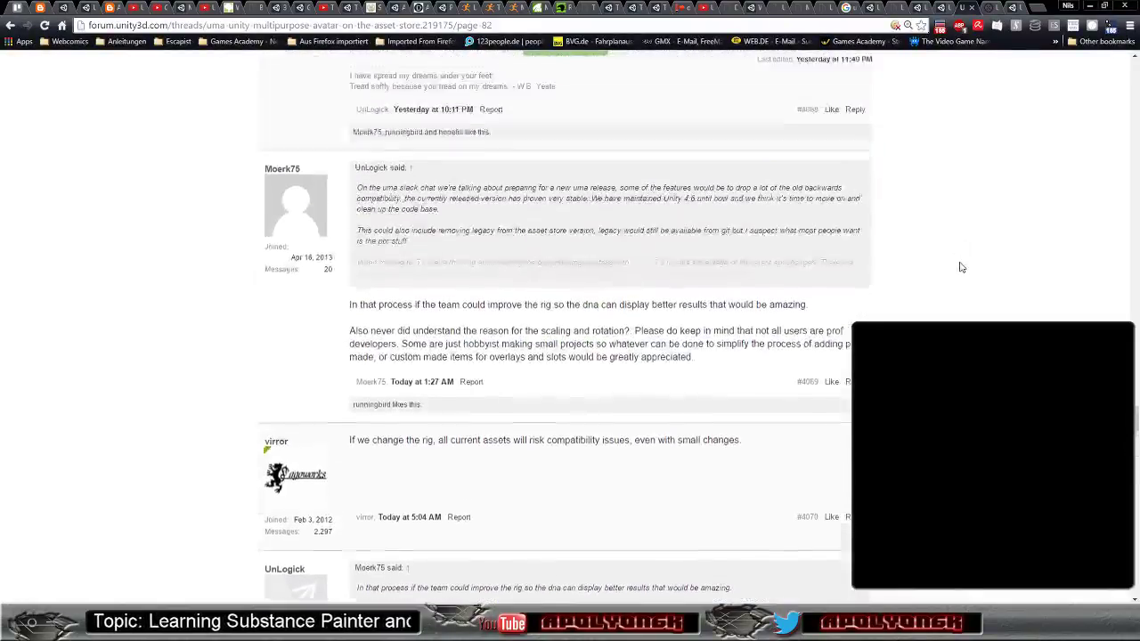
scroll(944, 273, "up", 2)
scroll(784, 311, "up", 2)
scroll(535, 321, "up", 1)
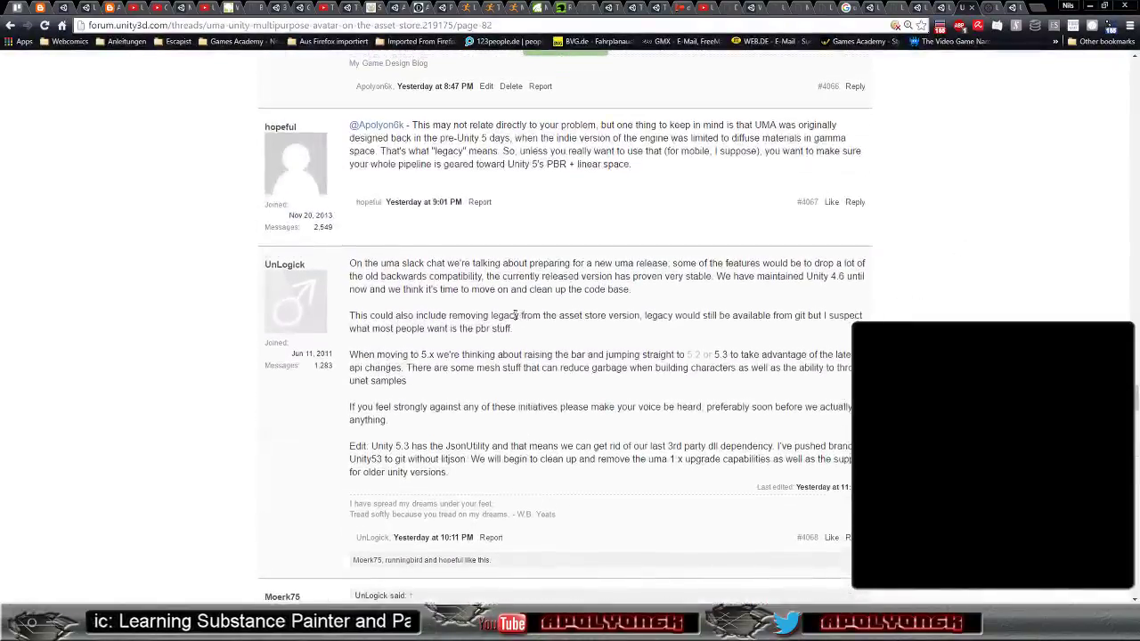
scroll(515, 315, "up", 2)
scroll(462, 286, "up", 2)
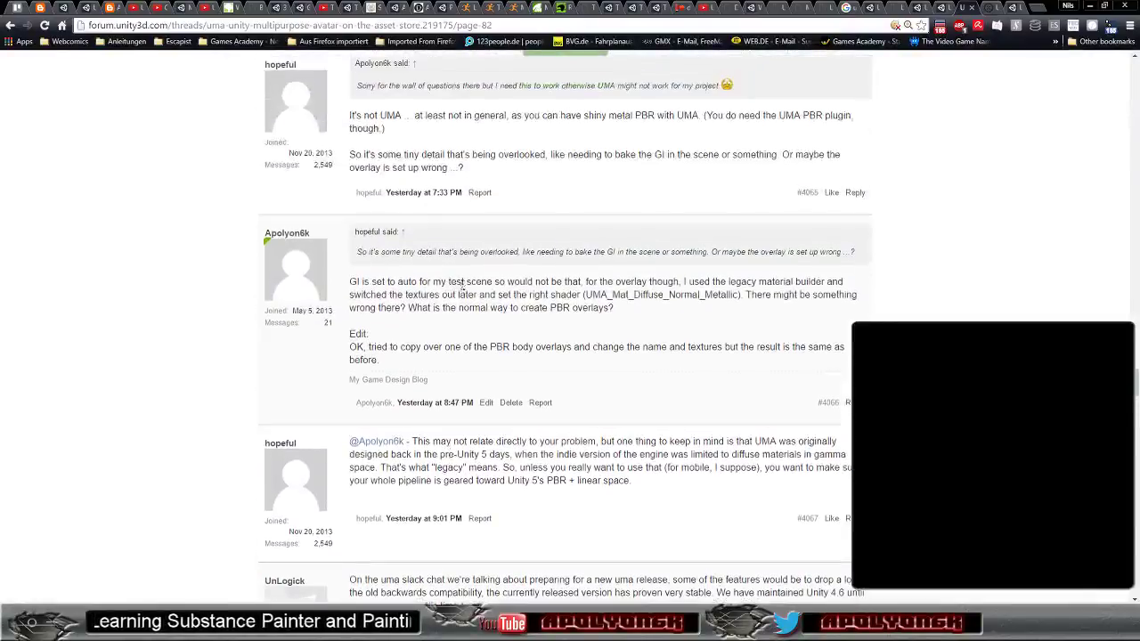
Continue down page 82 to the post announcing the PBR-ready Medieval Guard Set for UMA 2.
scroll(498, 307, "down", 2)
scroll(530, 319, "down", 1)
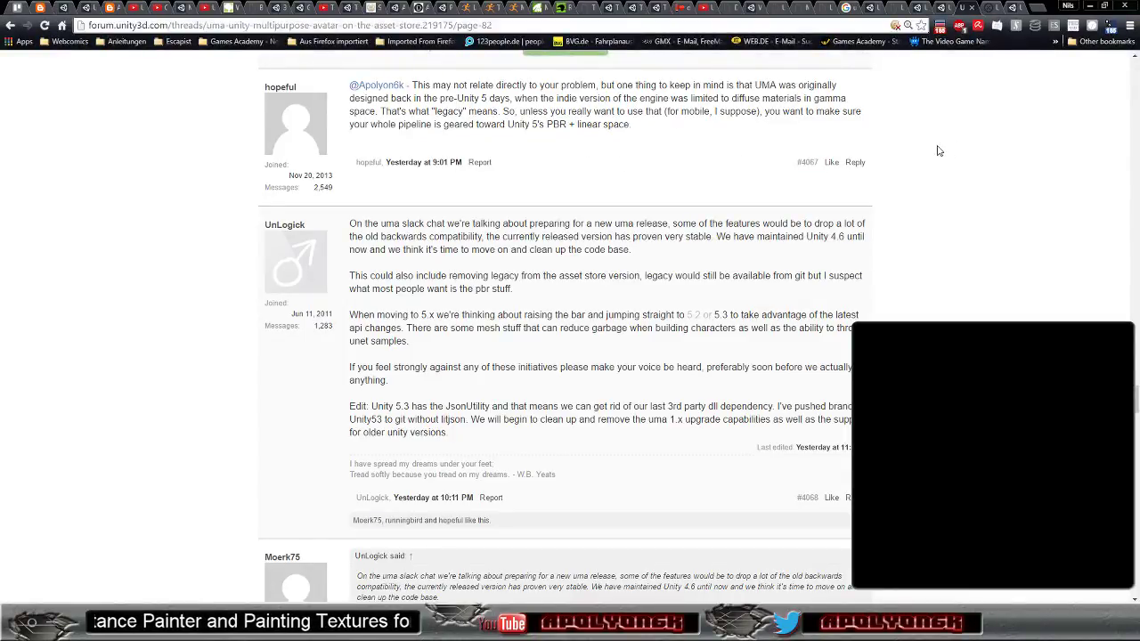
scroll(936, 150, "down", 2)
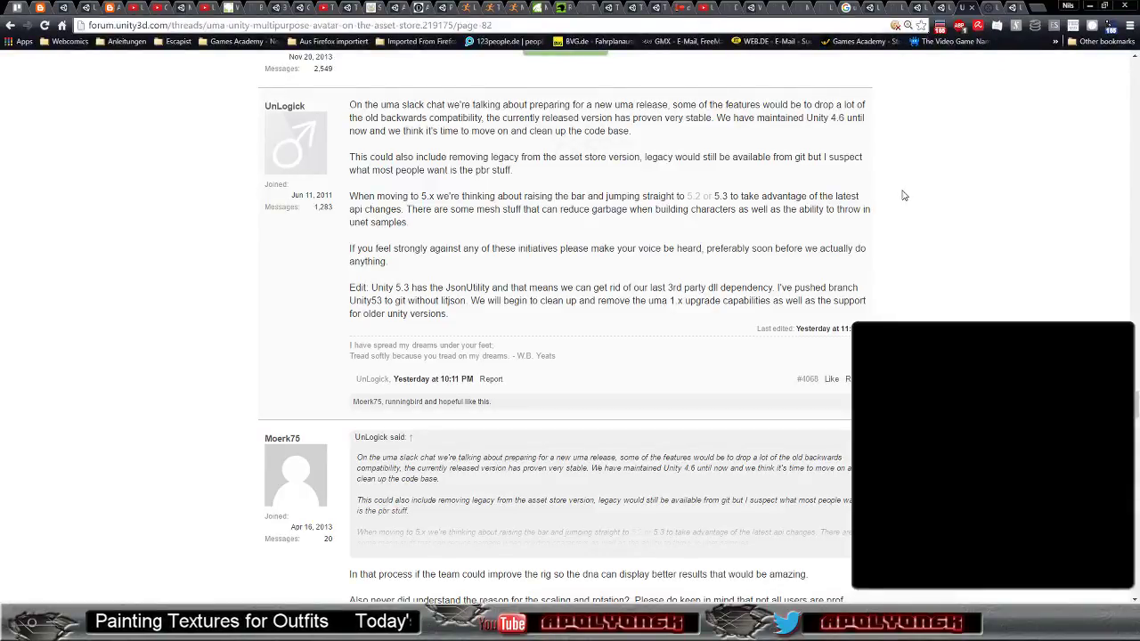
scroll(902, 196, "down", 1)
scroll(902, 195, "down", 1)
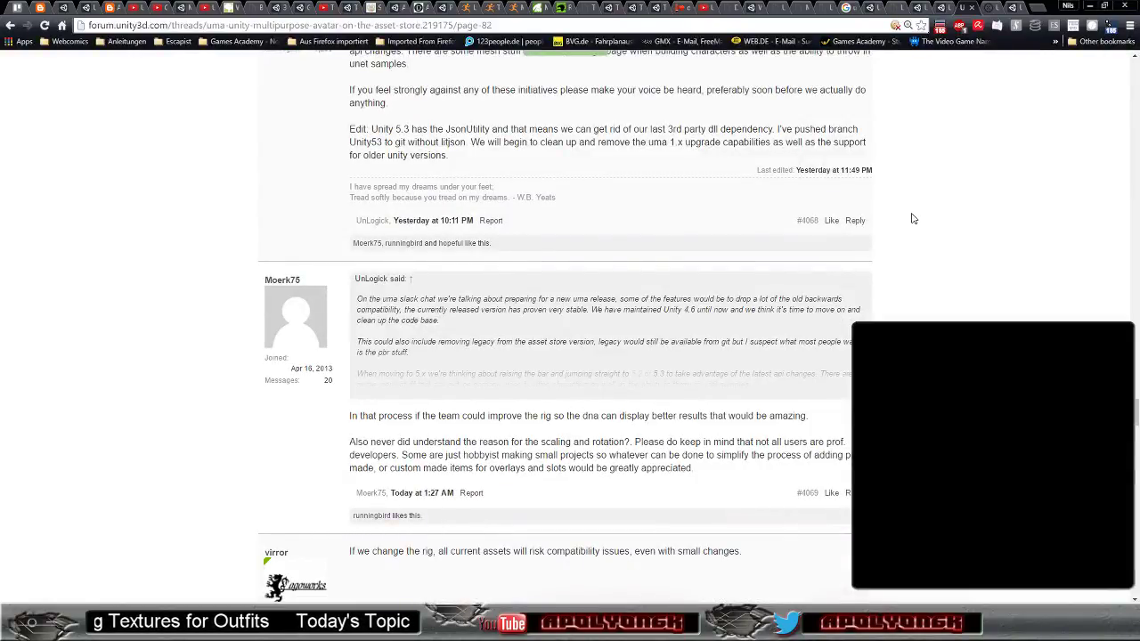
scroll(926, 214, "down", 1)
scroll(938, 204, "down", 2)
scroll(941, 207, "down", 2)
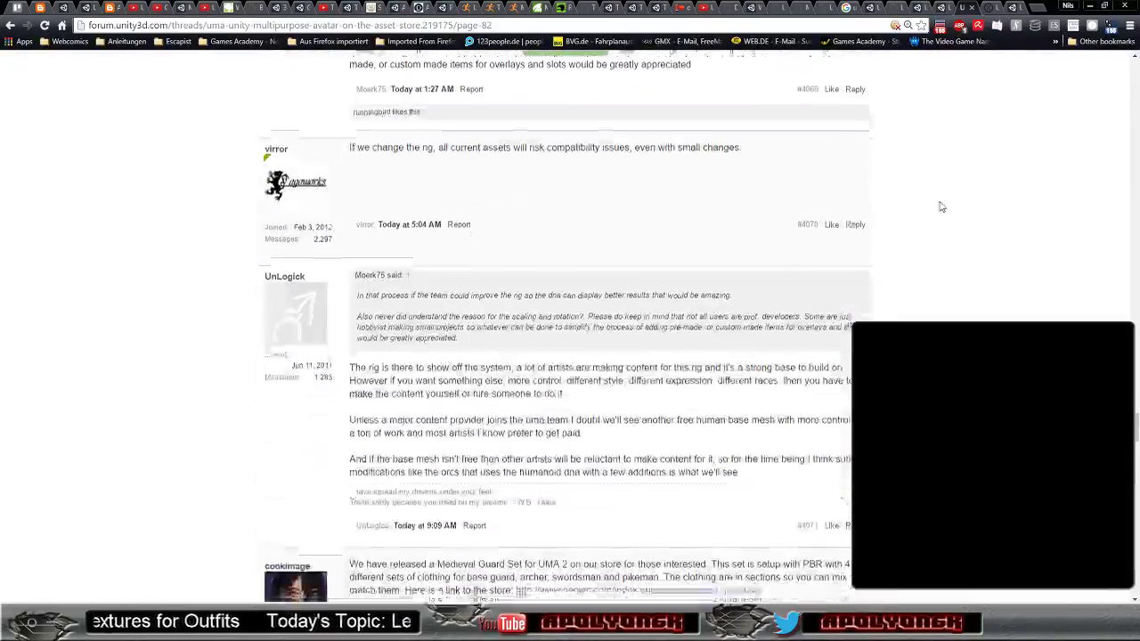
scroll(940, 205, "down", 4)
scroll(939, 205, "down", 1)
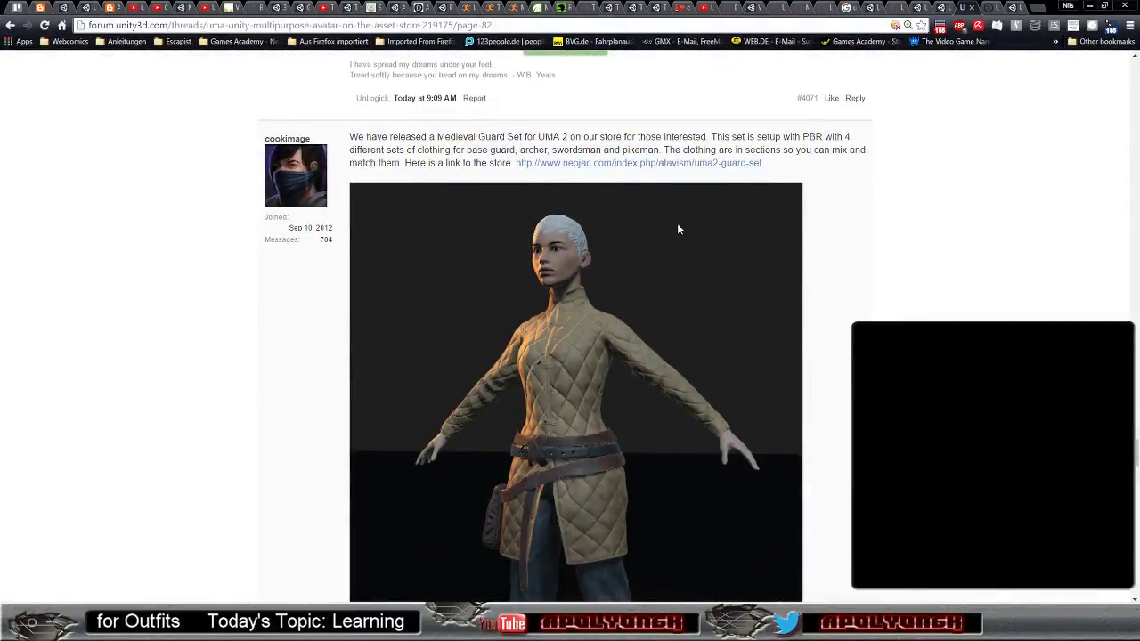
scroll(900, 254, "down", 2)
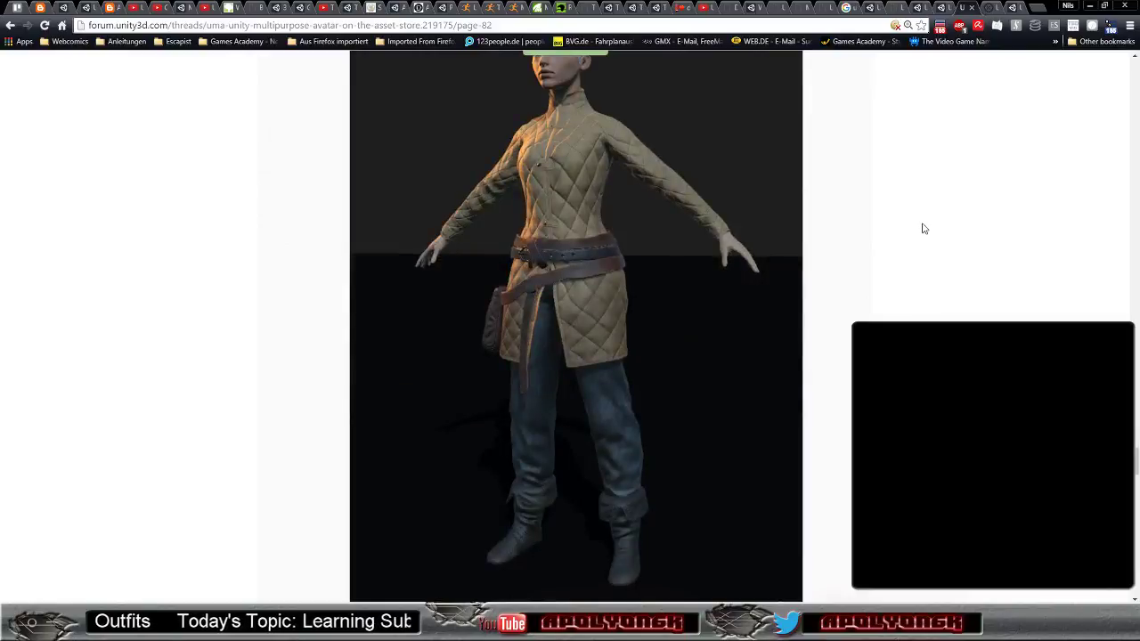
scroll(913, 222, "down", 2)
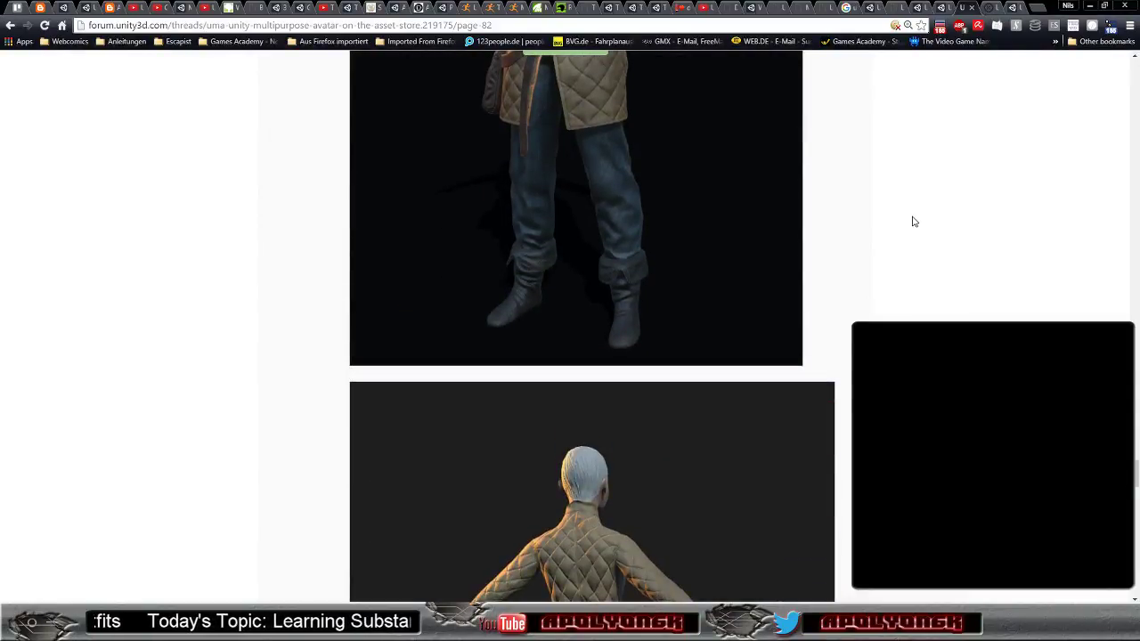
scroll(917, 222, "down", 2)
scroll(931, 222, "down", 2)
scroll(930, 221, "down", 2)
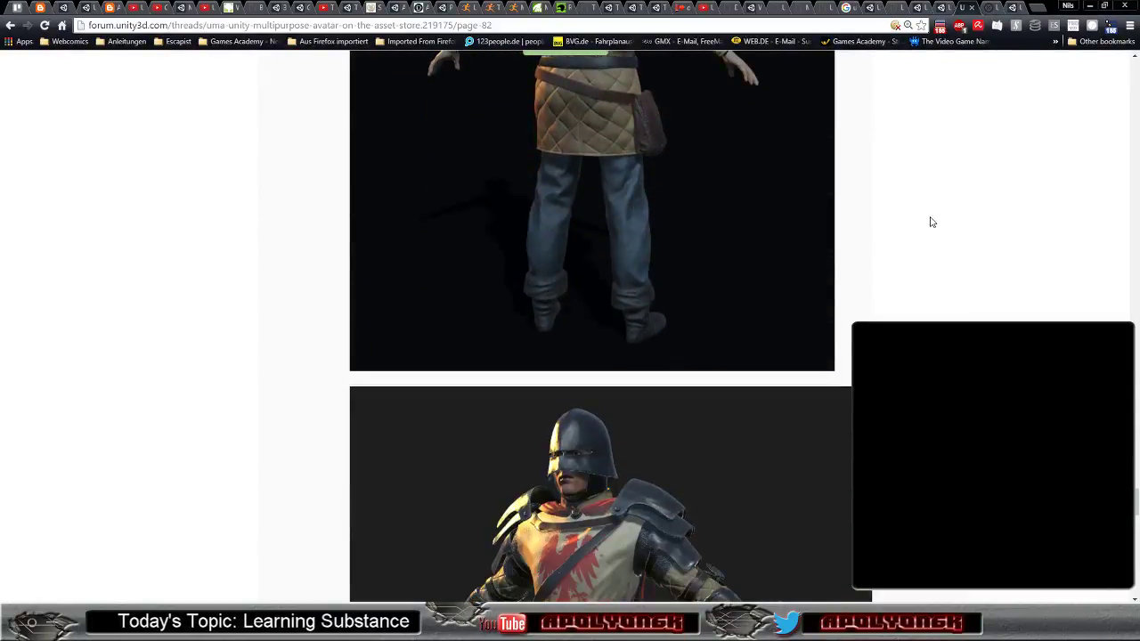
scroll(931, 222, "down", 3)
scroll(930, 221, "down", 2)
scroll(931, 221, "down", 1)
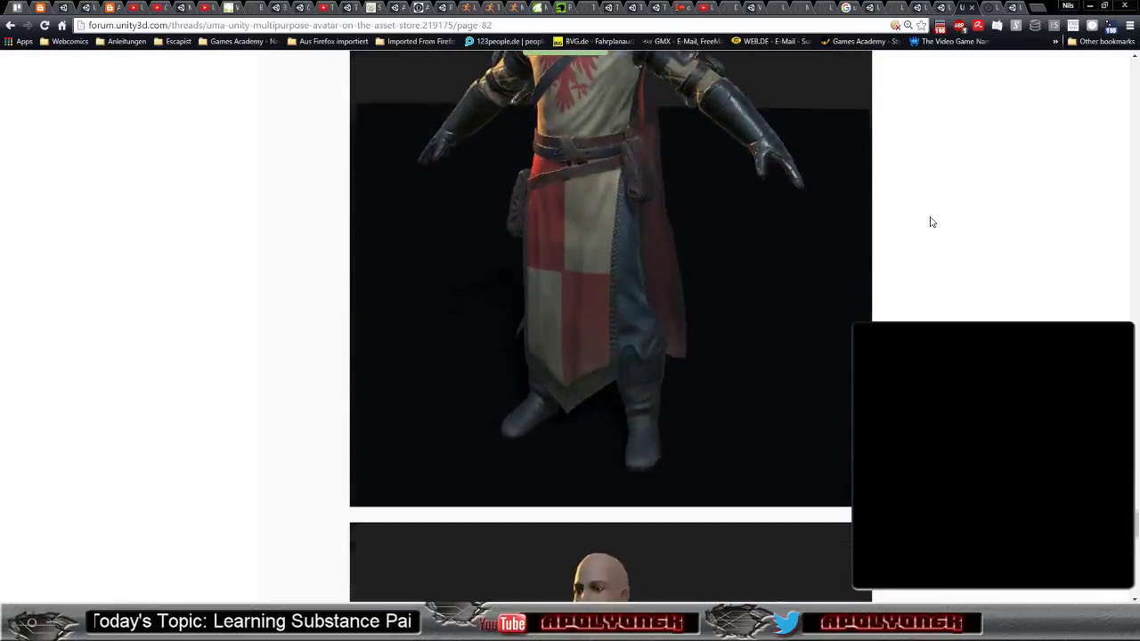
scroll(930, 222, "down", 2)
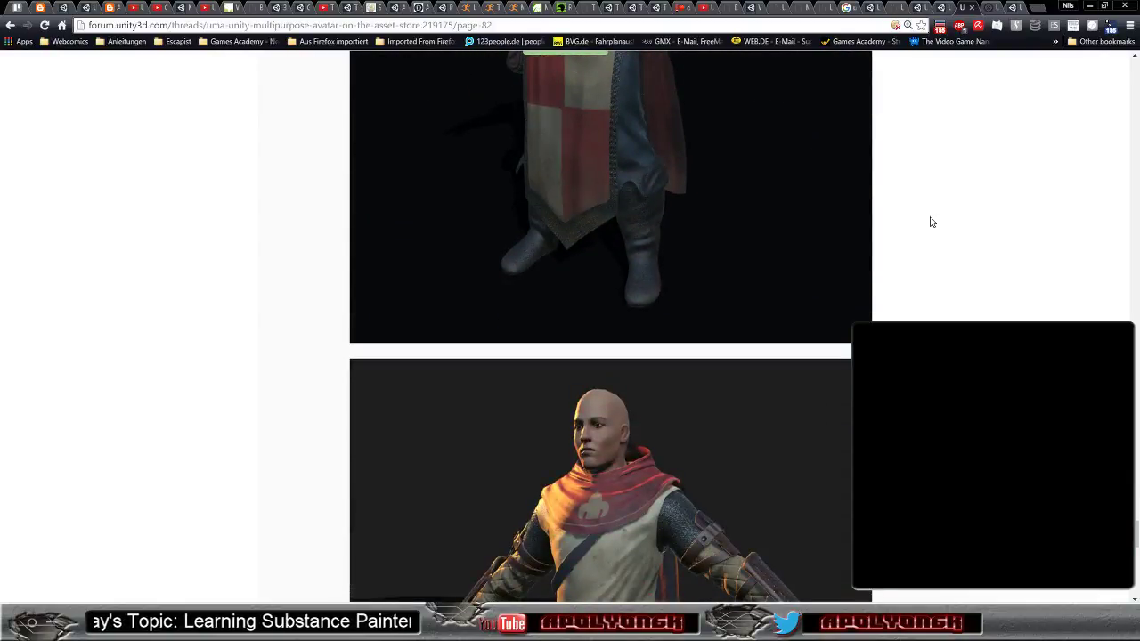
scroll(930, 221, "down", 2)
scroll(930, 222, "down", 3)
scroll(931, 222, "down", 2)
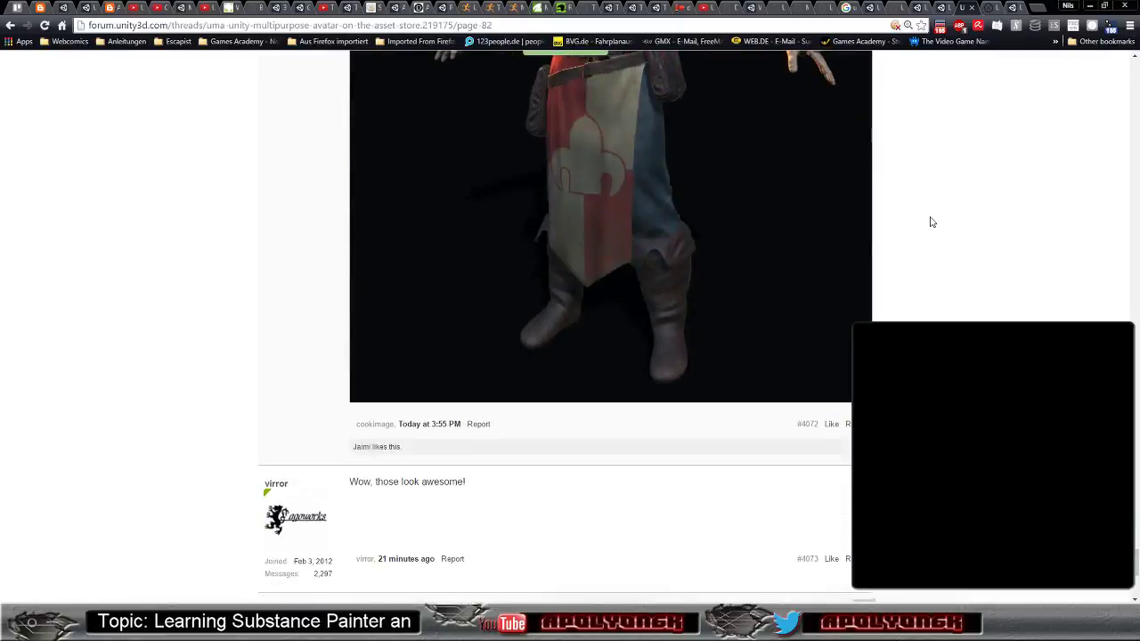
scroll(931, 222, "up", 1)
scroll(931, 222, "up", 5)
scroll(931, 221, "up", 2)
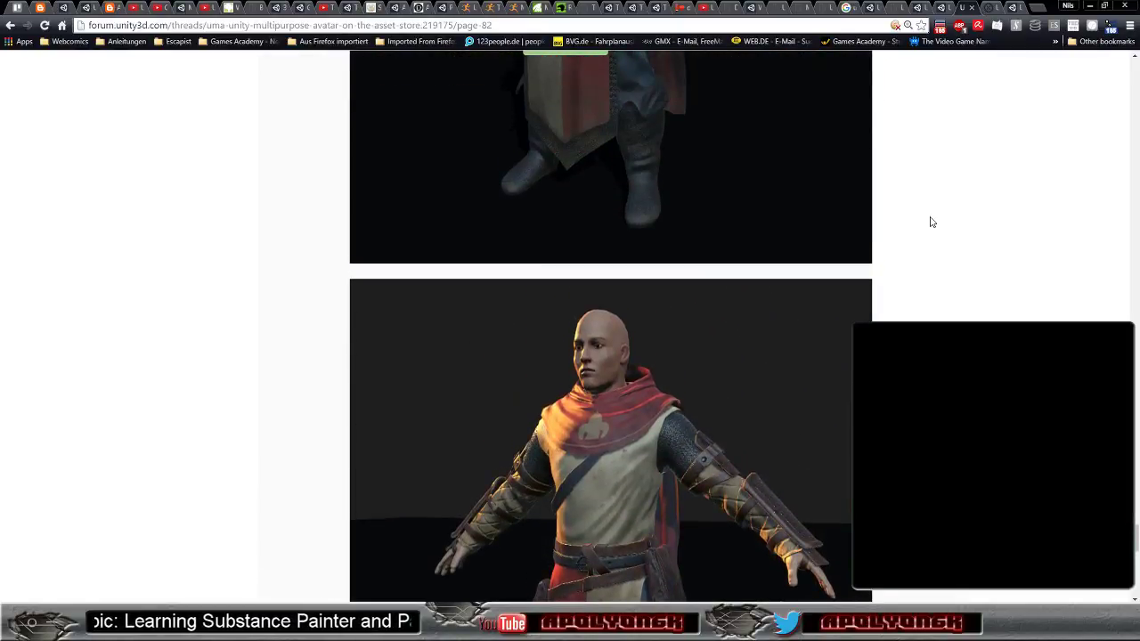
scroll(931, 222, "up", 2)
scroll(931, 221, "up", 1)
scroll(930, 222, "up", 1)
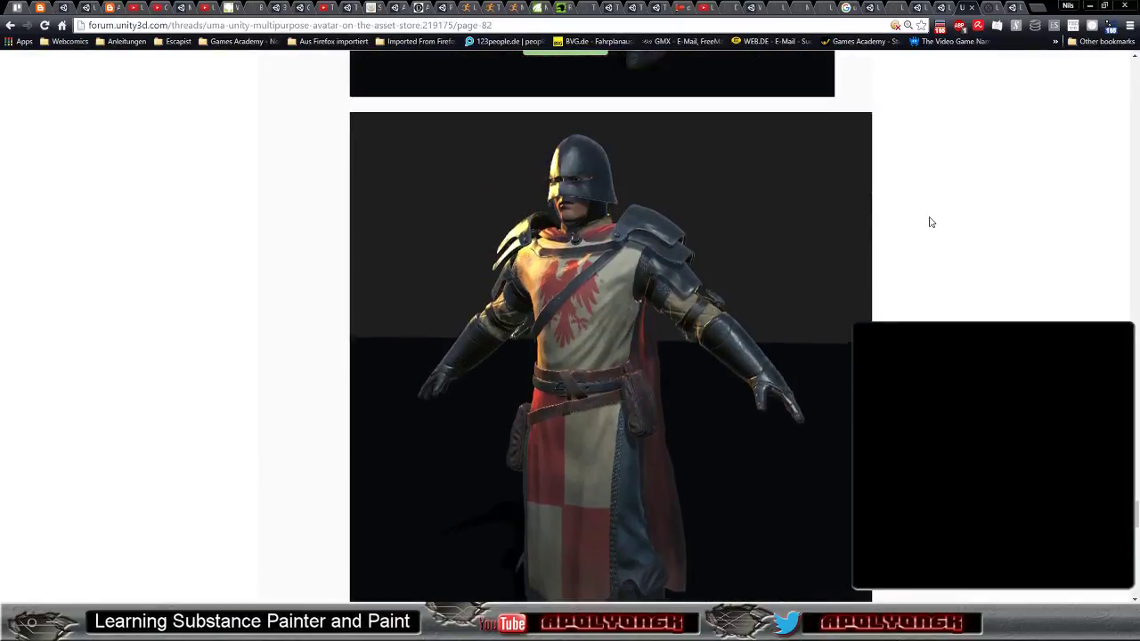
scroll(931, 222, "up", 2)
scroll(931, 222, "up", 2)
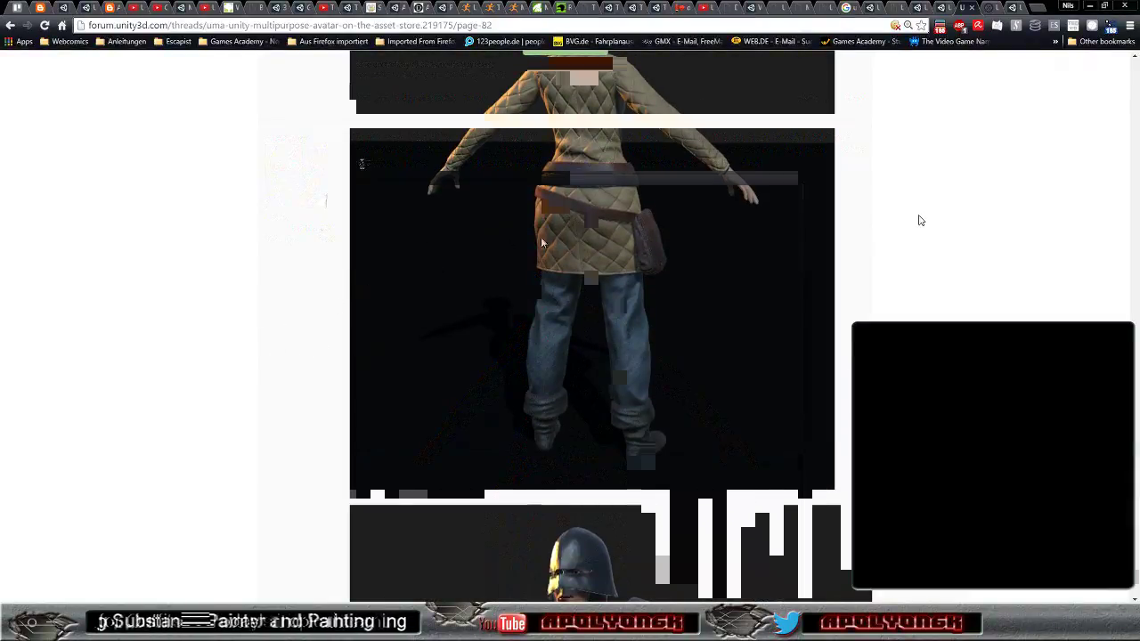
scroll(920, 220, "up", 4)
scroll(909, 255, "down", 3)
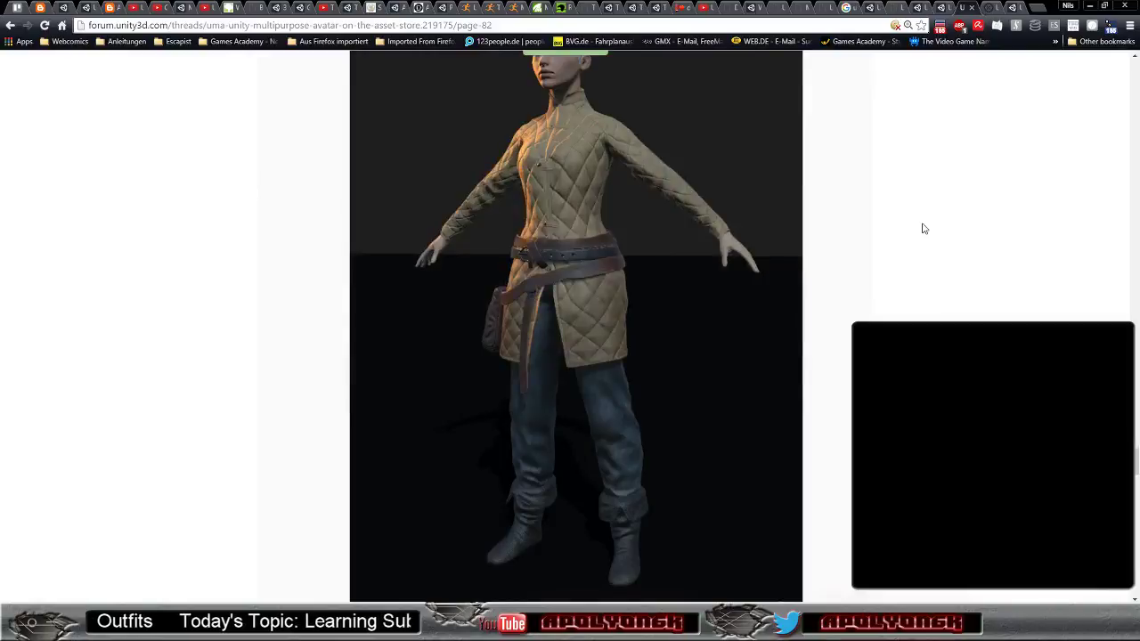
scroll(913, 221, "down", 3)
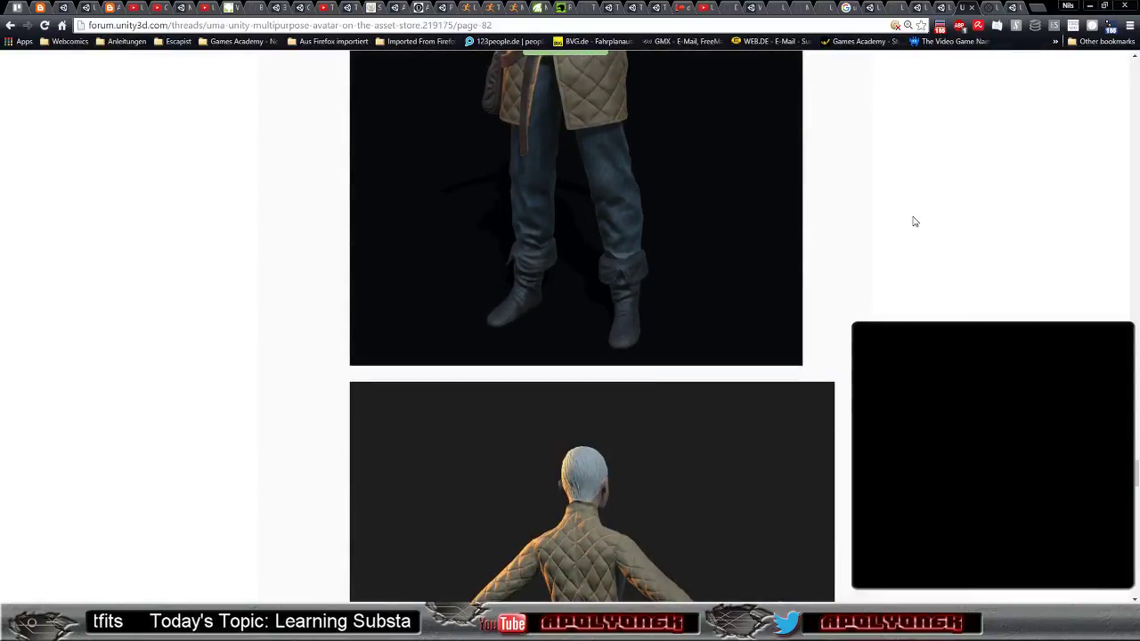
scroll(926, 219, "down", 2)
scroll(932, 219, "down", 2)
scroll(932, 219, "down", 2)
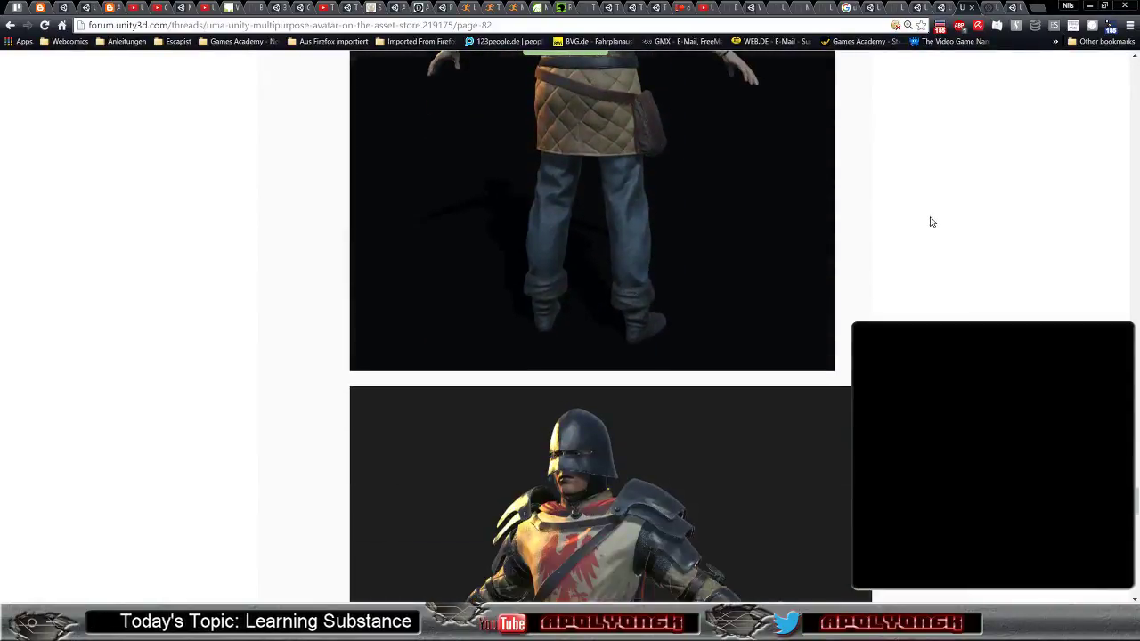
scroll(931, 219, "down", 1)
scroll(930, 222, "down", 1)
scroll(932, 222, "down", 2)
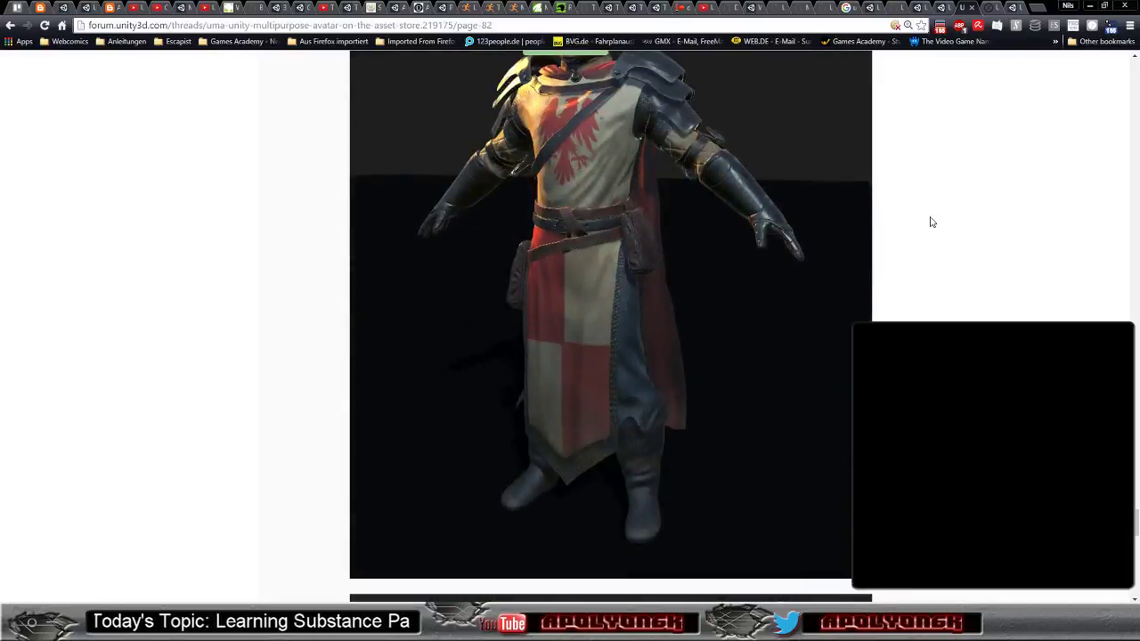
scroll(931, 222, "down", 3)
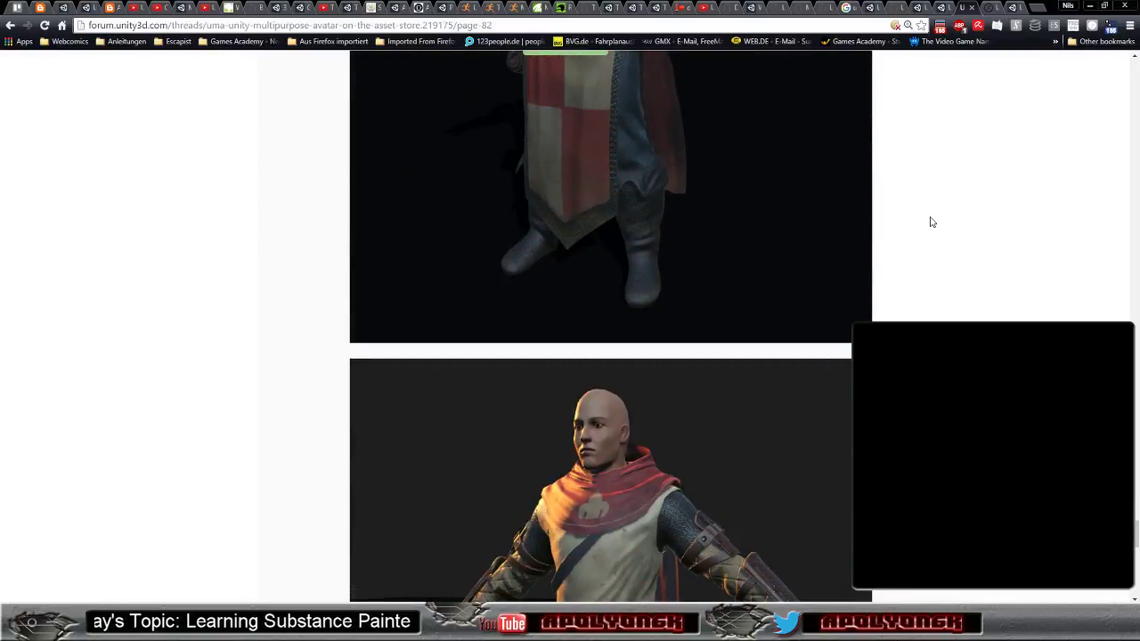
scroll(930, 222, "down", 2)
scroll(930, 222, "down", 2)
scroll(931, 222, "down", 2)
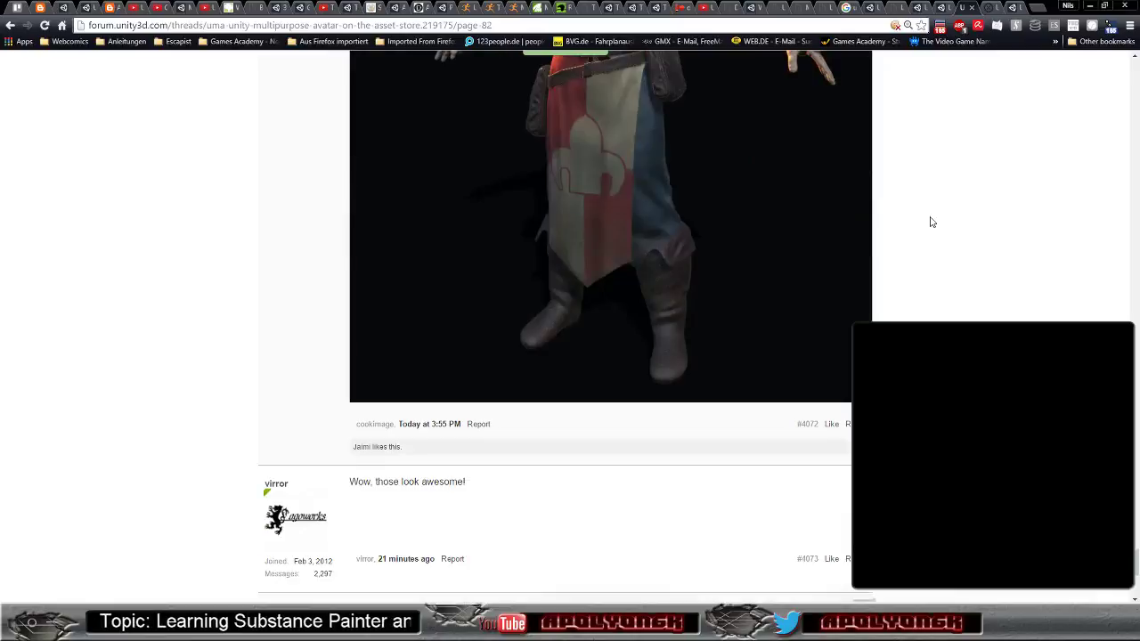
scroll(931, 222, "up", 2)
scroll(931, 222, "up", 6)
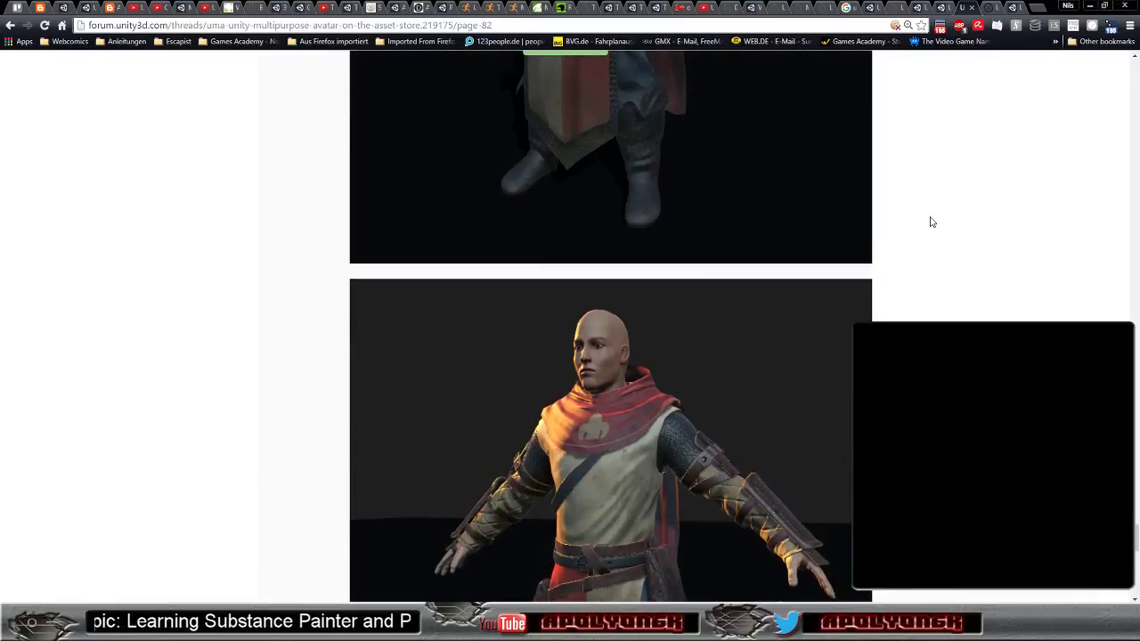
scroll(932, 221, "up", 2)
scroll(930, 222, "up", 2)
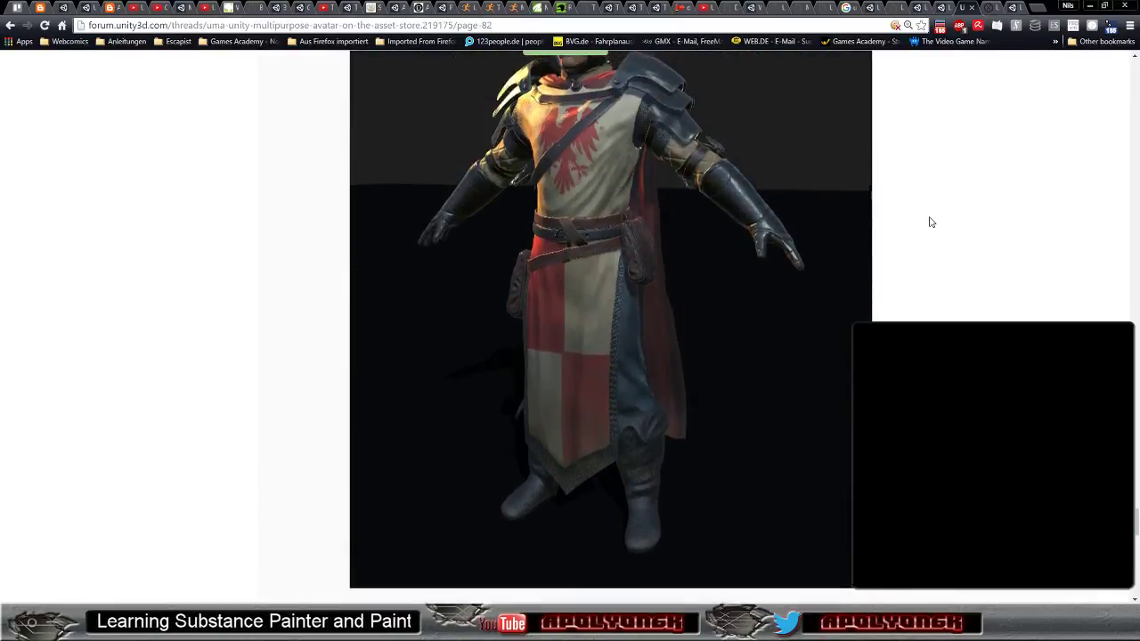
scroll(930, 221, "up", 3)
scroll(930, 222, "up", 3)
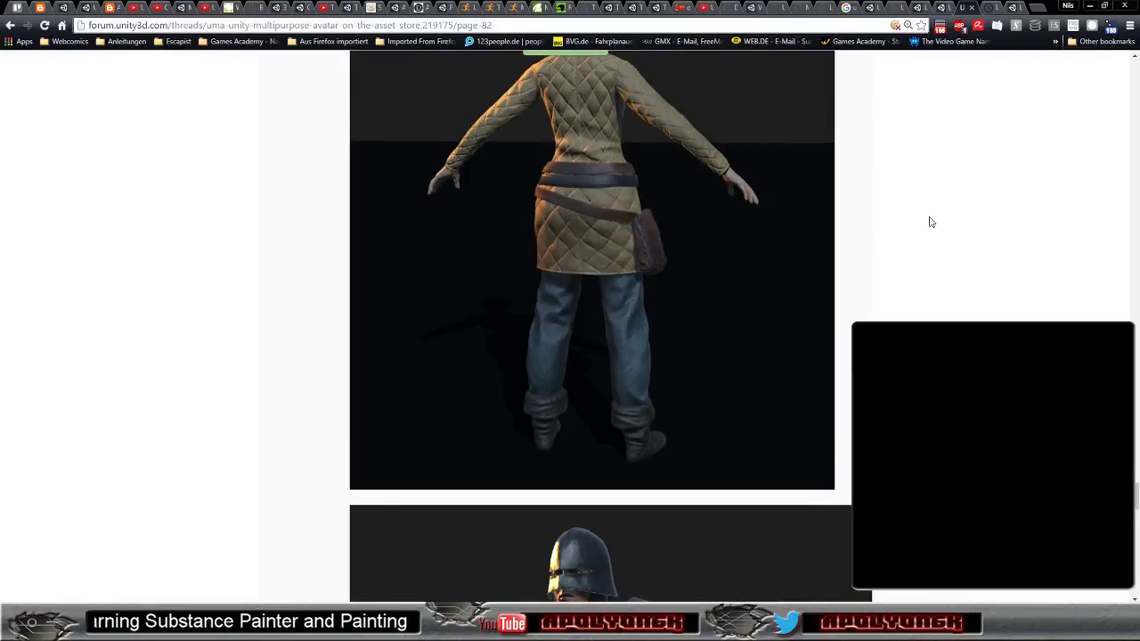
scroll(921, 220, "up", 2)
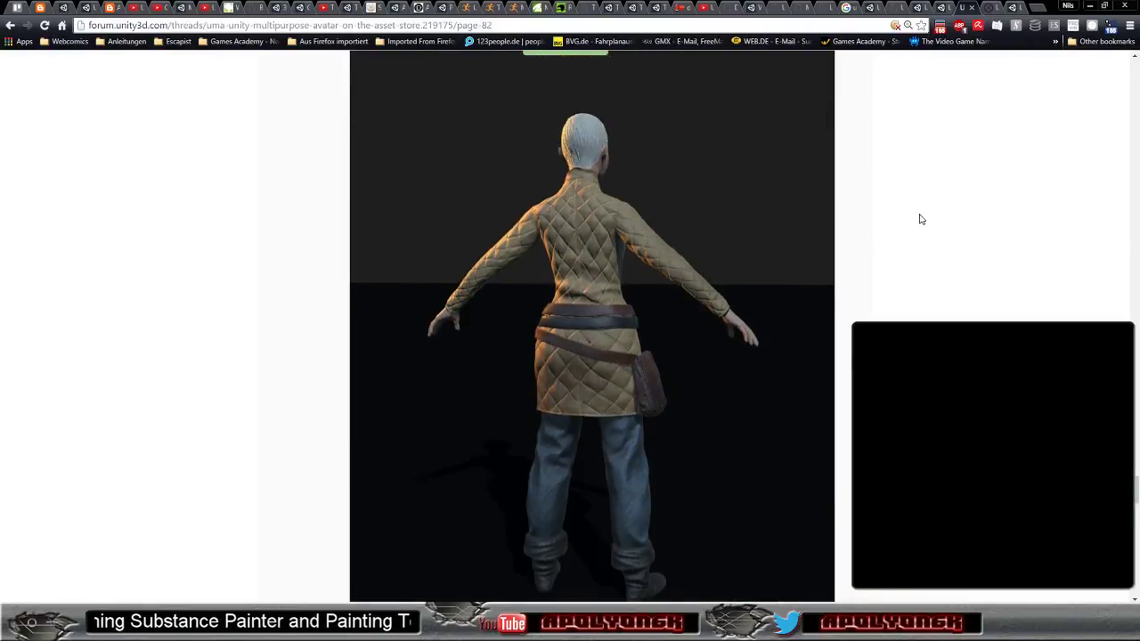
left_click(985, 9)
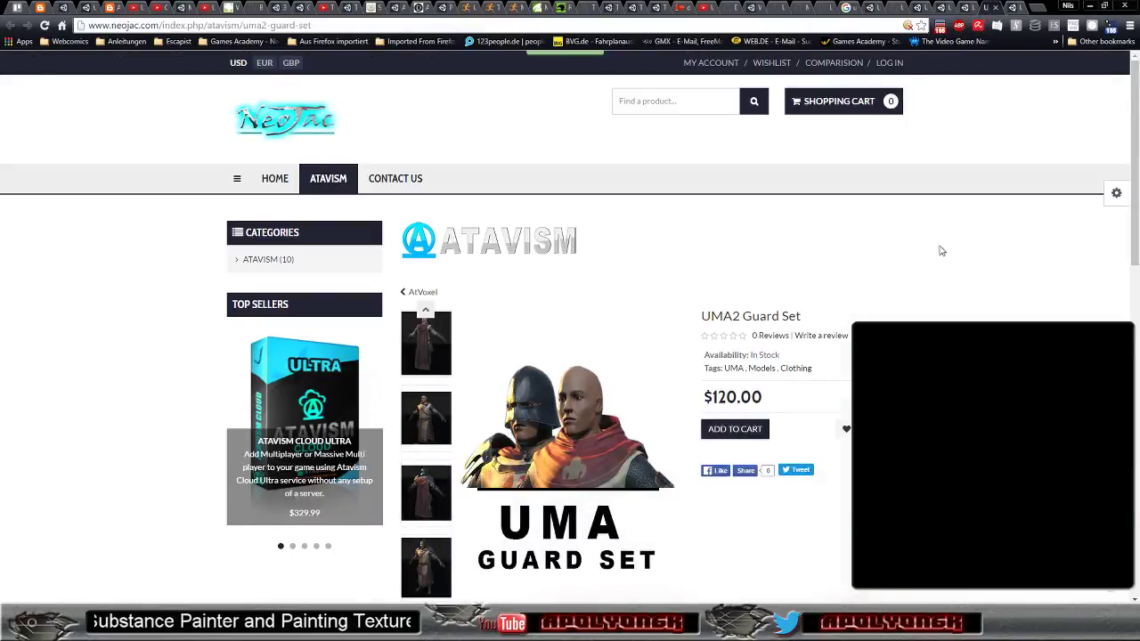
scroll(941, 251, "down", 3)
scroll(969, 253, "up", 2)
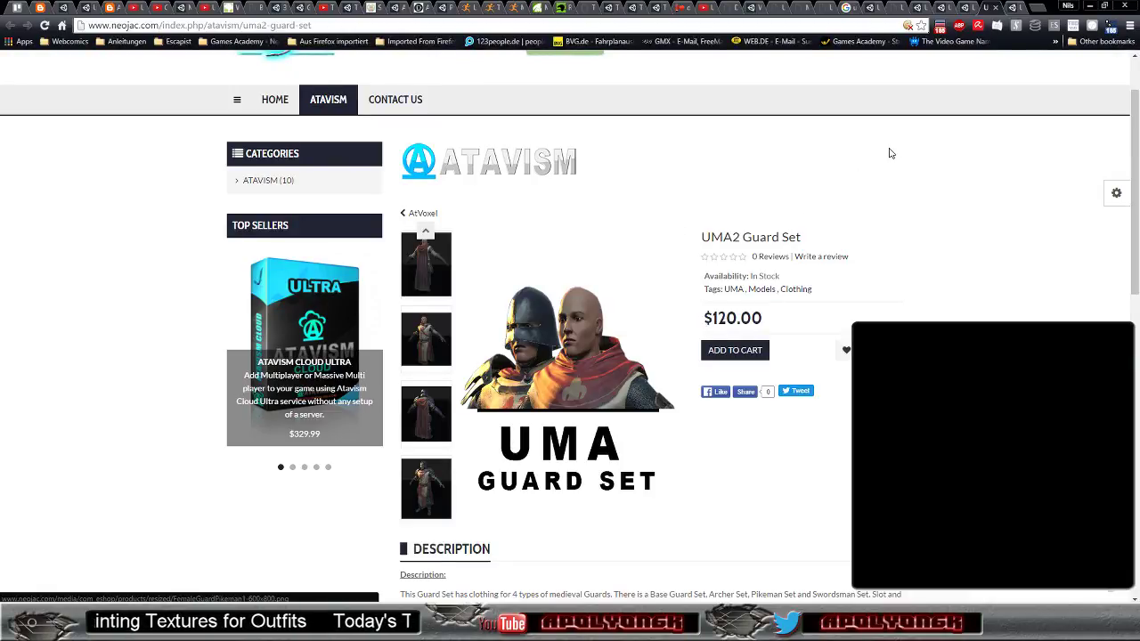
left_click(966, 9)
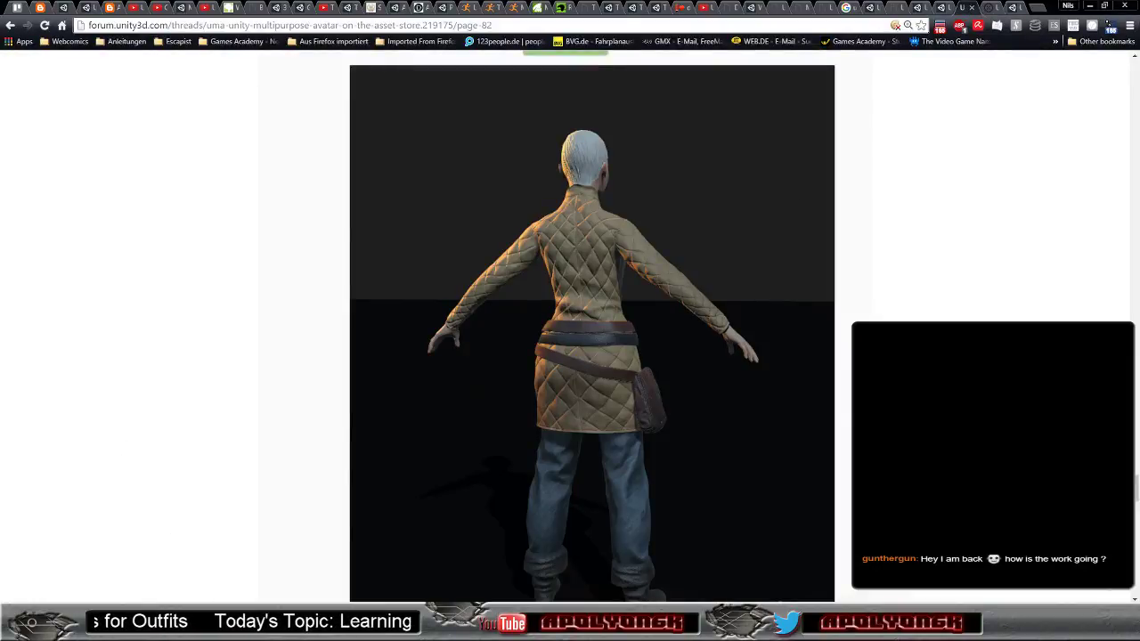
Cycle past Blender and Substance Painter to bring the Unity editor forward.
key("alt+Tab")
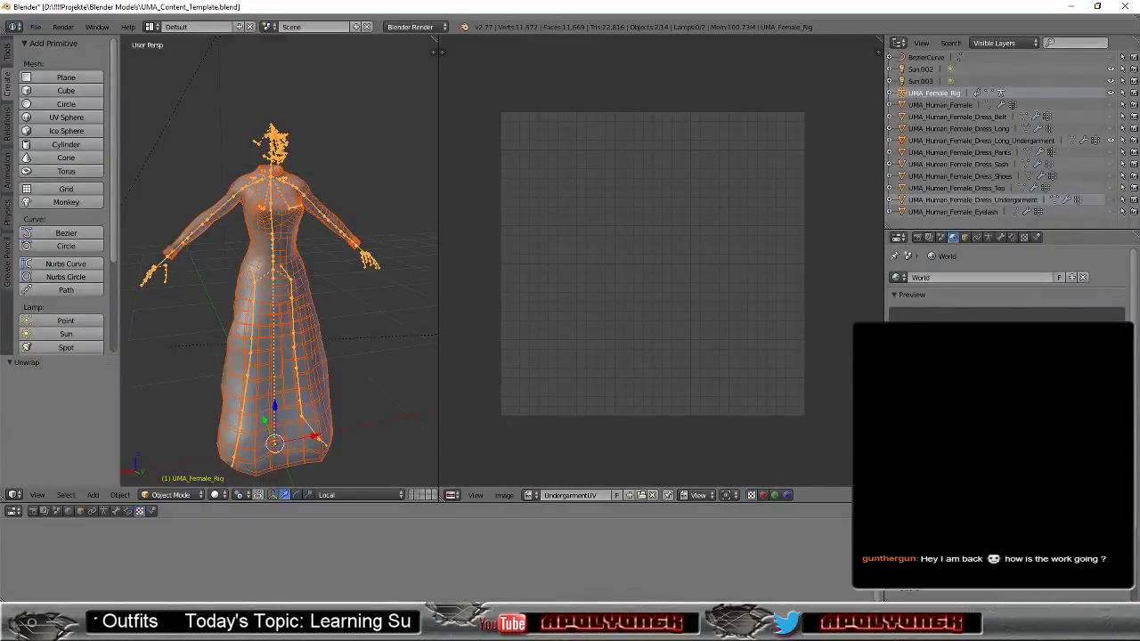
key("alt+Tab")
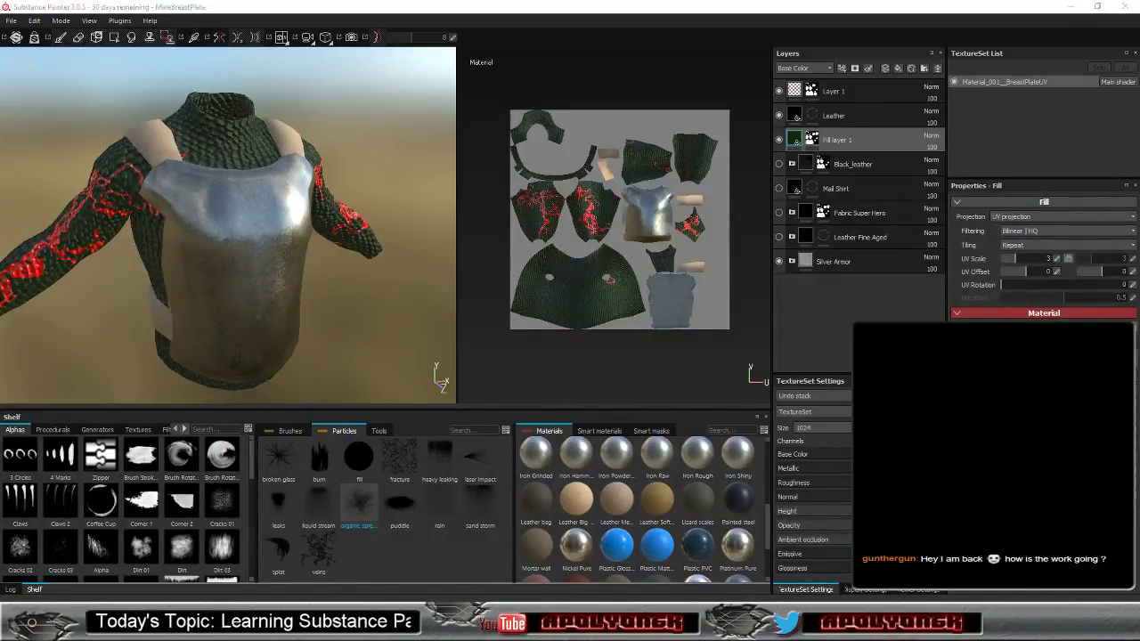
key("alt+Tab")
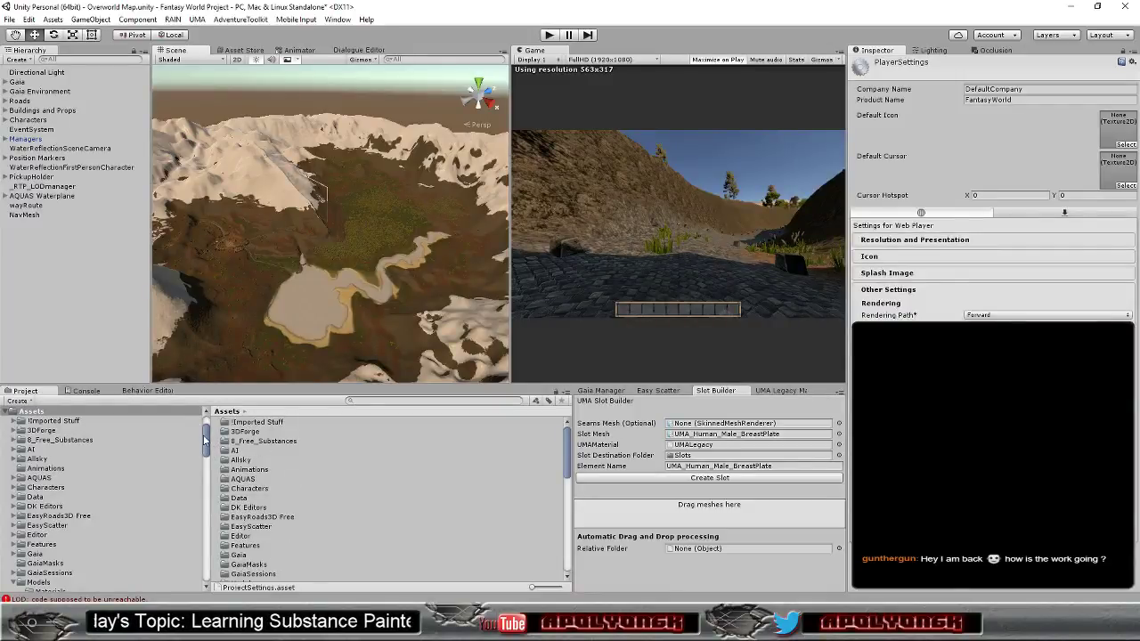
Scroll the Project folder tree to SecretAnorak Clothing with its Overlays and Slots subfolders.
scroll(207, 454, "down", 2)
scroll(204, 454, "down", 3)
scroll(204, 454, "down", 2)
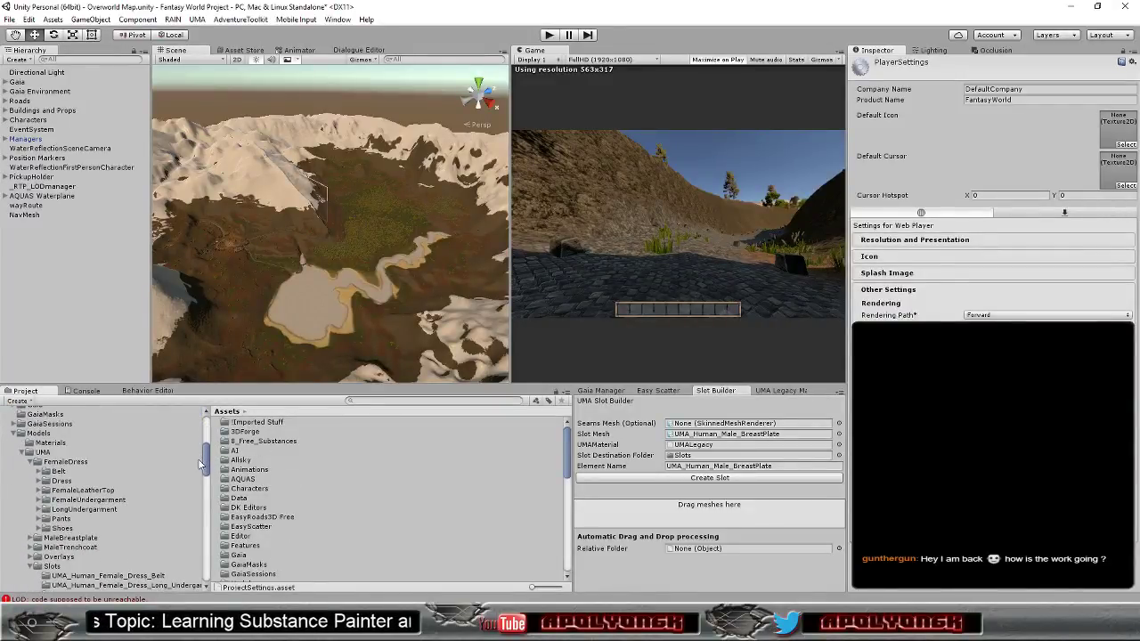
scroll(202, 456, "down", 2)
scroll(200, 459, "up", 1)
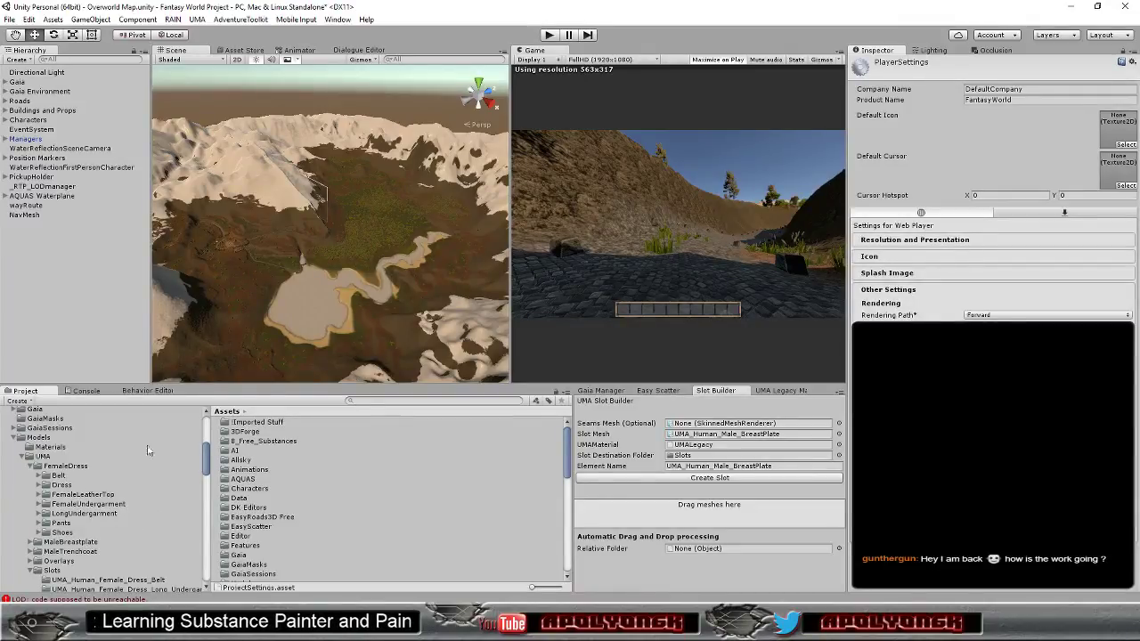
scroll(209, 476, "down", 4)
mouse_move(207, 482)
left_mouse_down()
mouse_move(194, 532)
mouse_move(206, 500)
left_mouse_up()
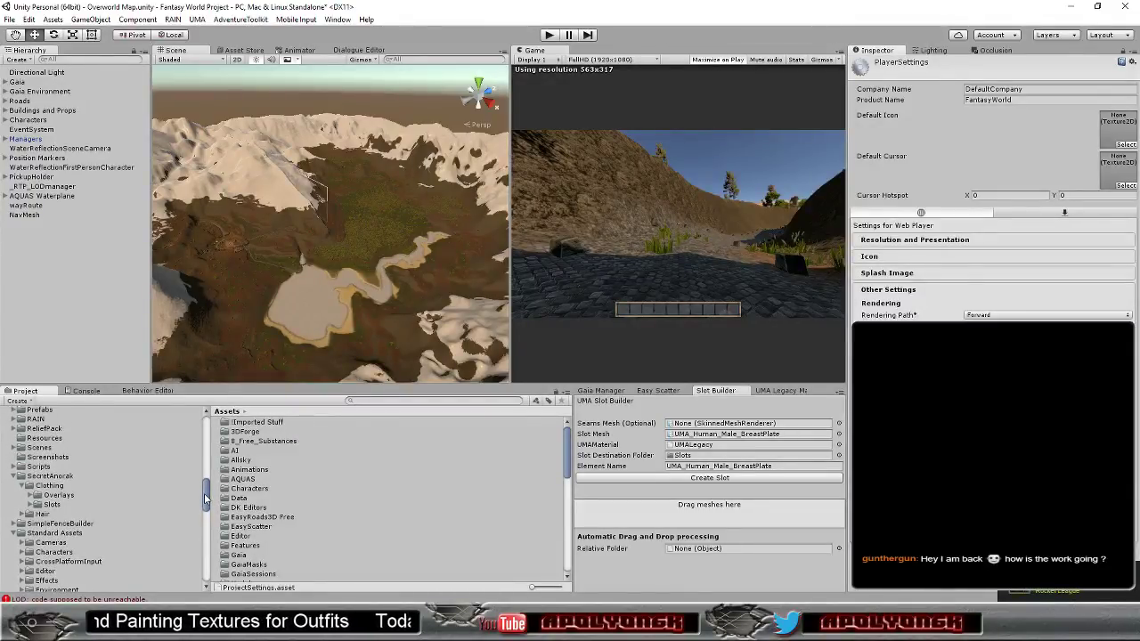
Open the uma test scene from the Scenes folder, saving the Overworld Map changes.
left_click(35, 447)
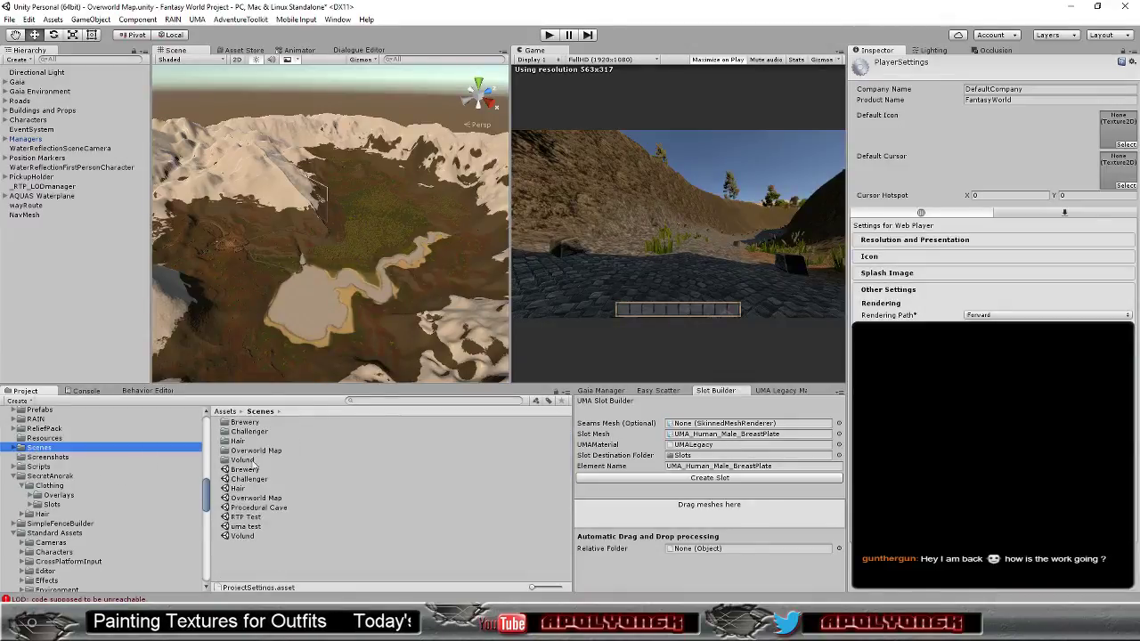
double_click(255, 528)
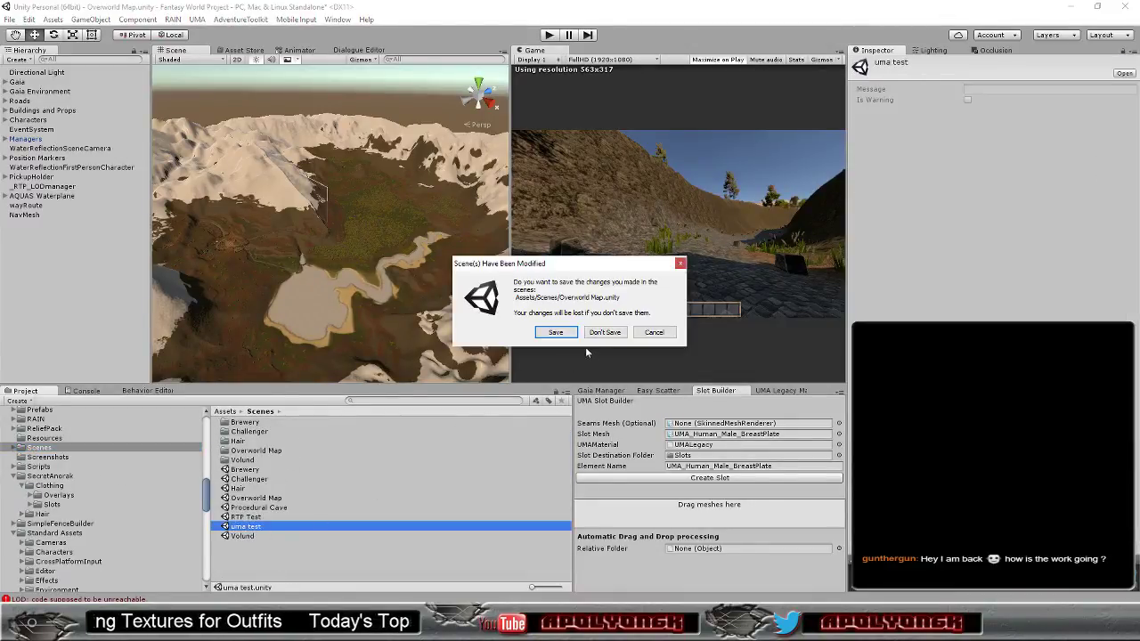
left_click(556, 332)
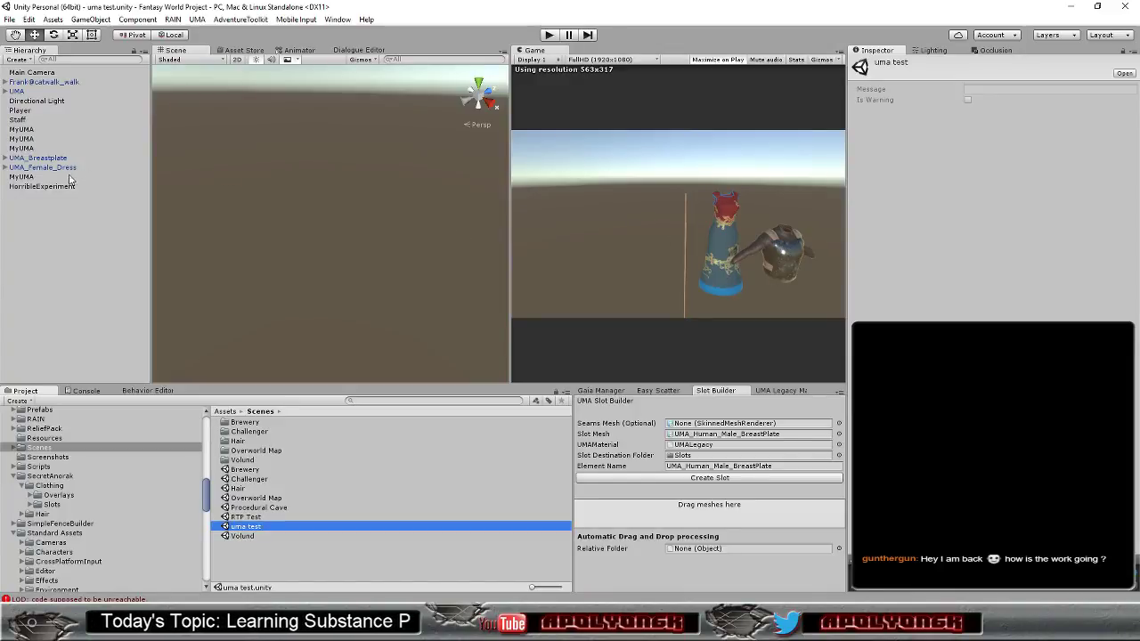
Frame and orbit around UMA_Breastplate, then return to the MaleBreastPlate project in Substance Painter.
double_click(42, 159)
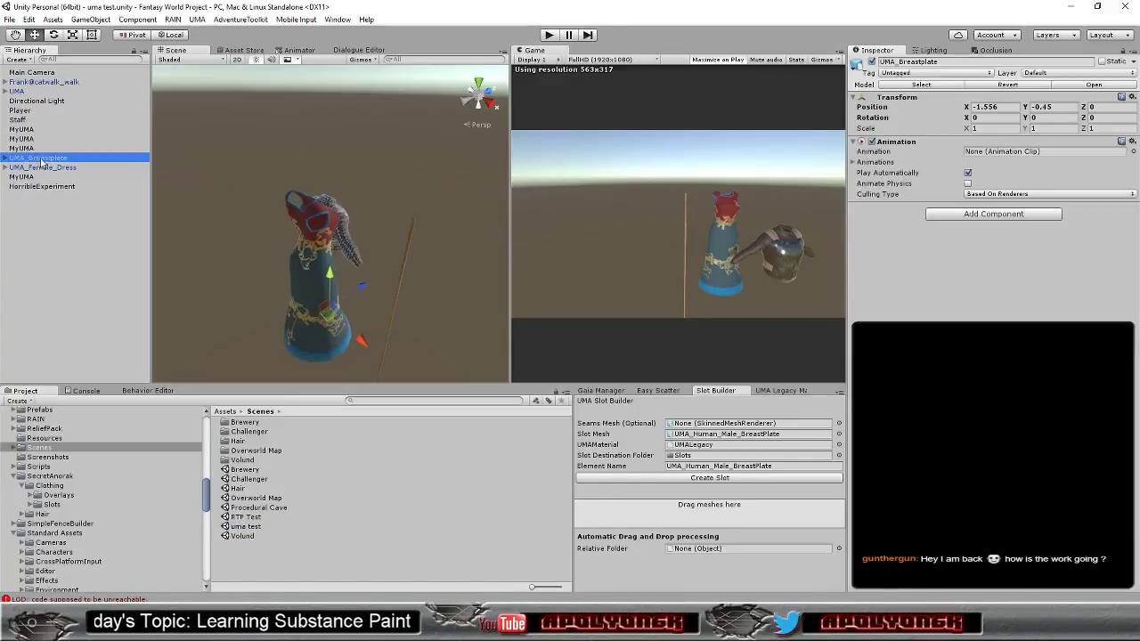
left_click_drag(499, 248, 339, 245, "alt")
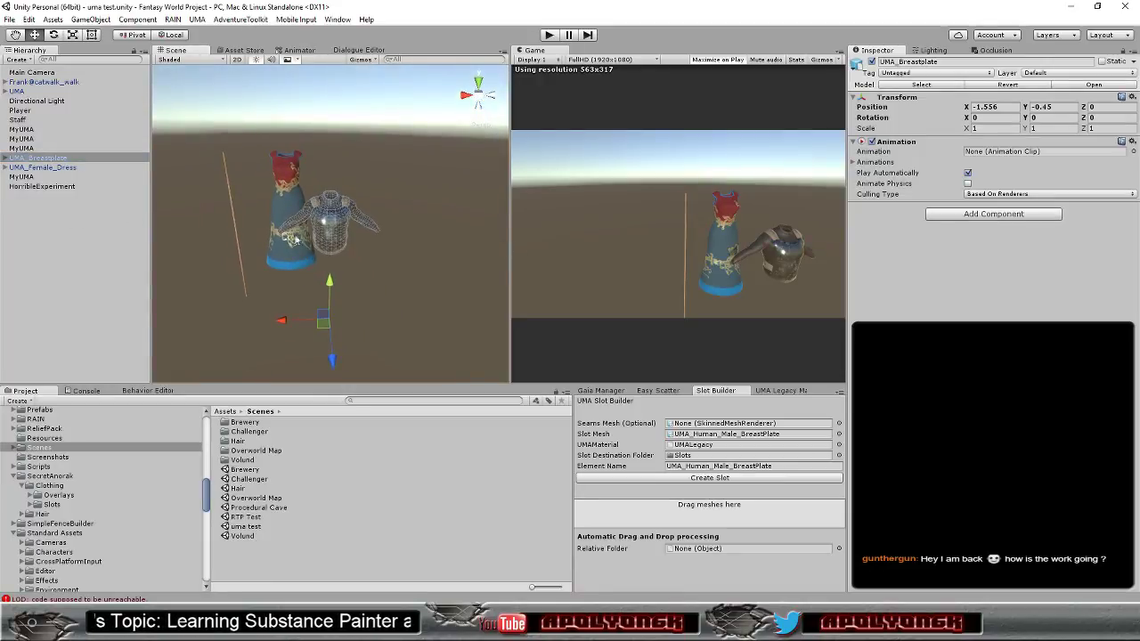
scroll(339, 245, "up", 3)
left_click_drag(444, 261, 505, 227, "alt")
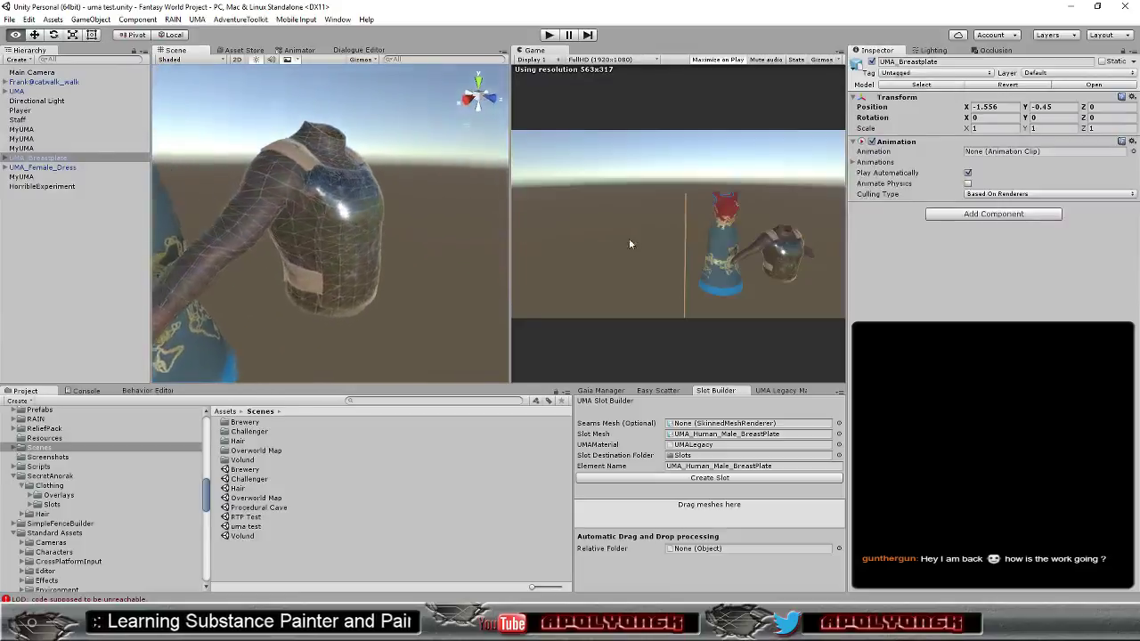
left_click_drag(505, 227, 314, 383, "alt")
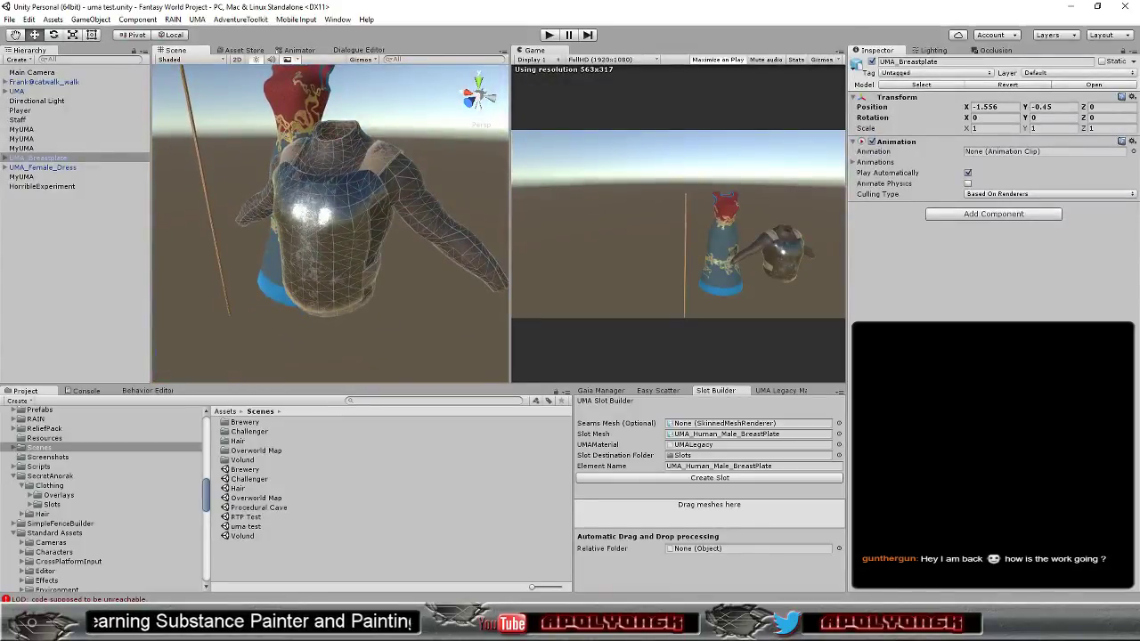
key("alt+Tab")
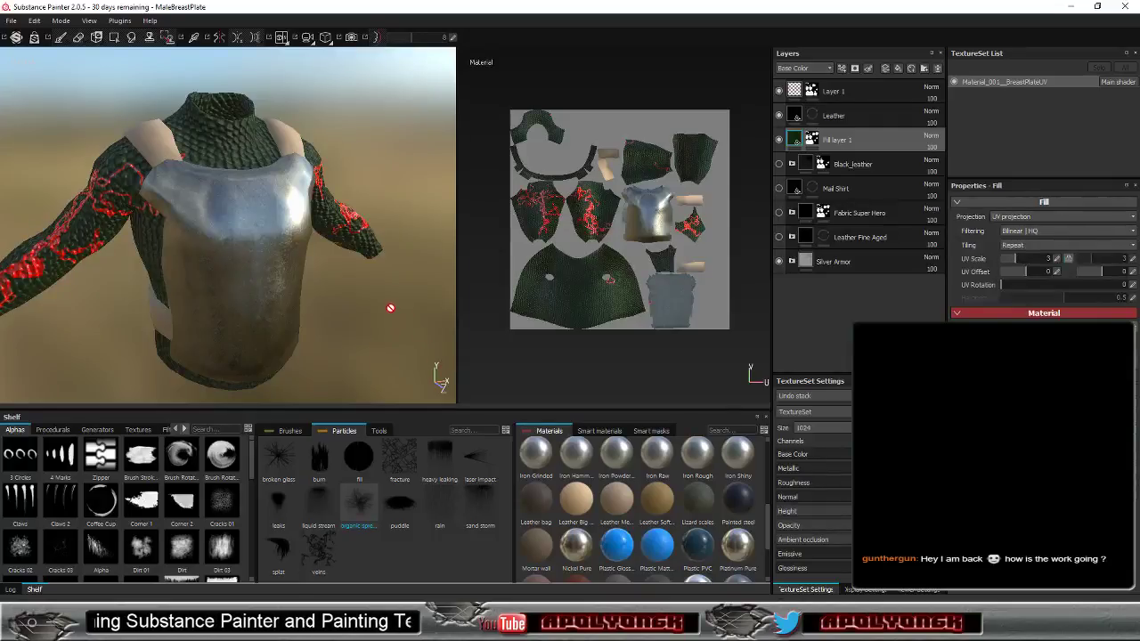
mouse_move(390, 308)
left_mouse_down("alt")
mouse_move(453, 295)
mouse_move(221, 337)
mouse_move(267, 339)
left_mouse_up("alt")
right_click_drag(267, 339, 307, 279, "alt")
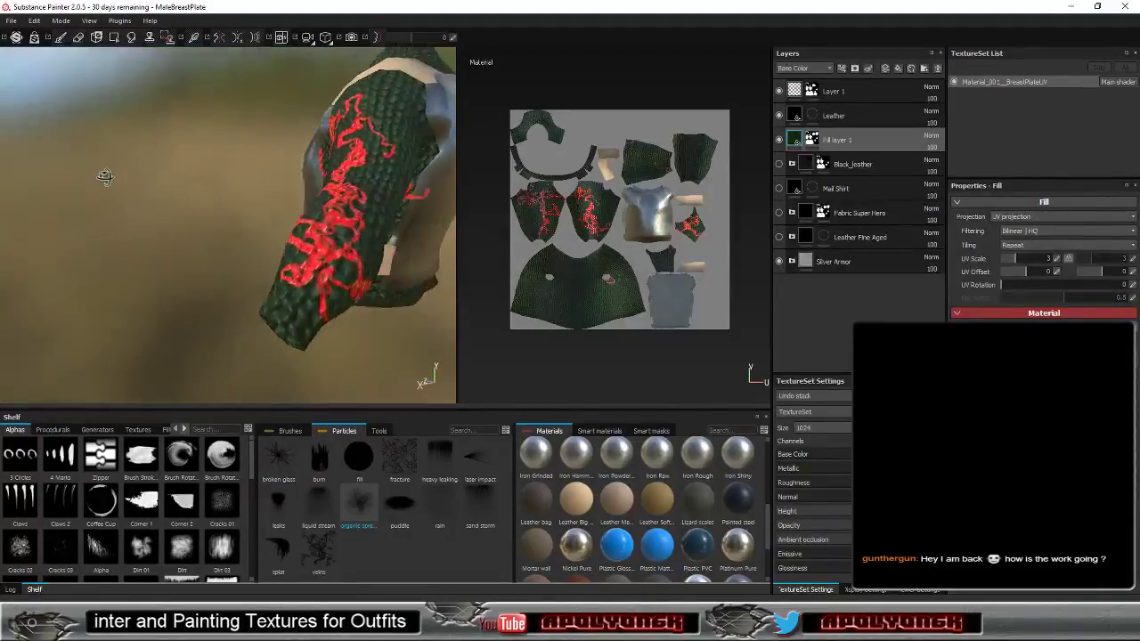
mouse_move(104, 176)
left_mouse_down("alt")
mouse_move(107, 152)
mouse_move(300, 94)
mouse_move(351, 125)
left_mouse_up("alt")
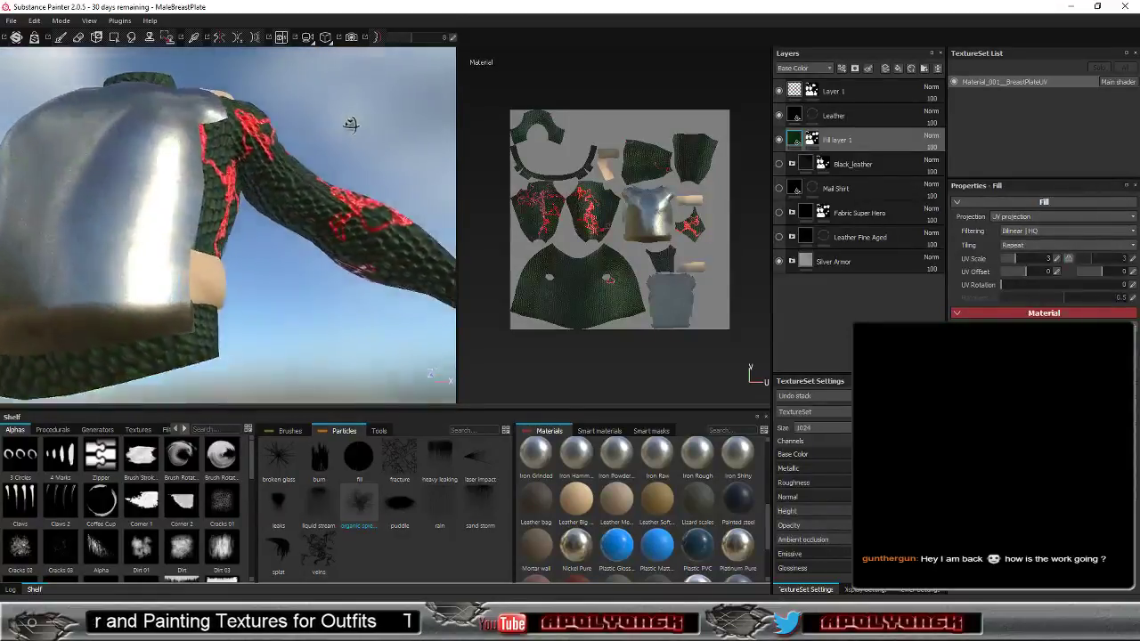
left_click_drag(365, 163, 316, 238, "alt")
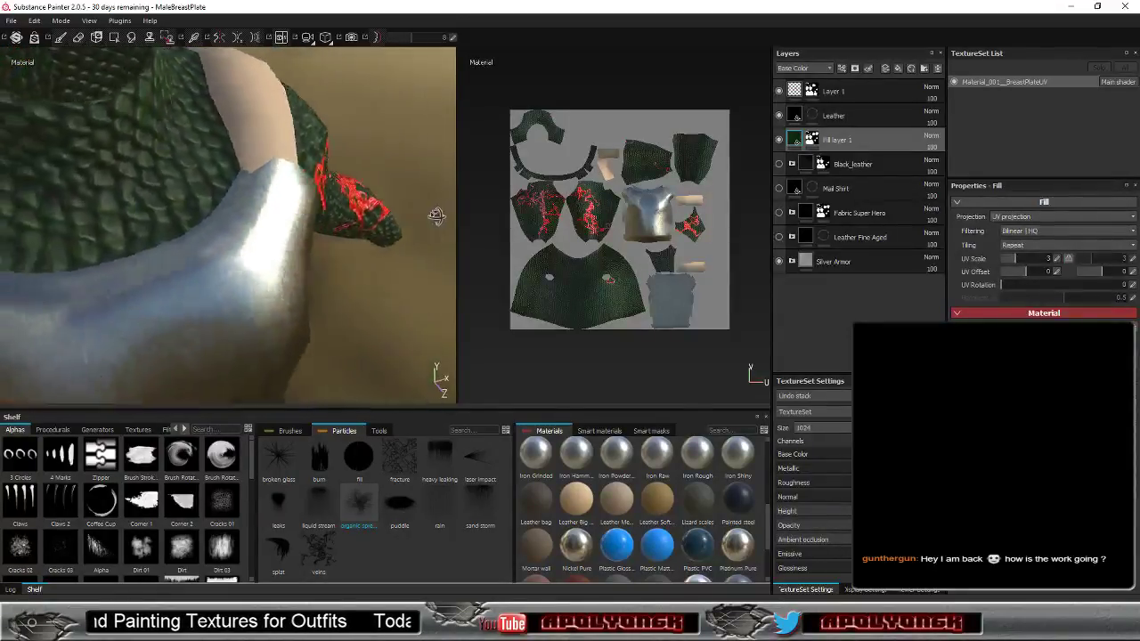
mouse_move(435, 214)
left_mouse_down("alt")
mouse_move(223, 223)
mouse_move(115, 208)
mouse_move(496, 214)
mouse_move(340, 233)
mouse_move(436, 222)
left_mouse_up("alt")
scroll(341, 232, "down", 3)
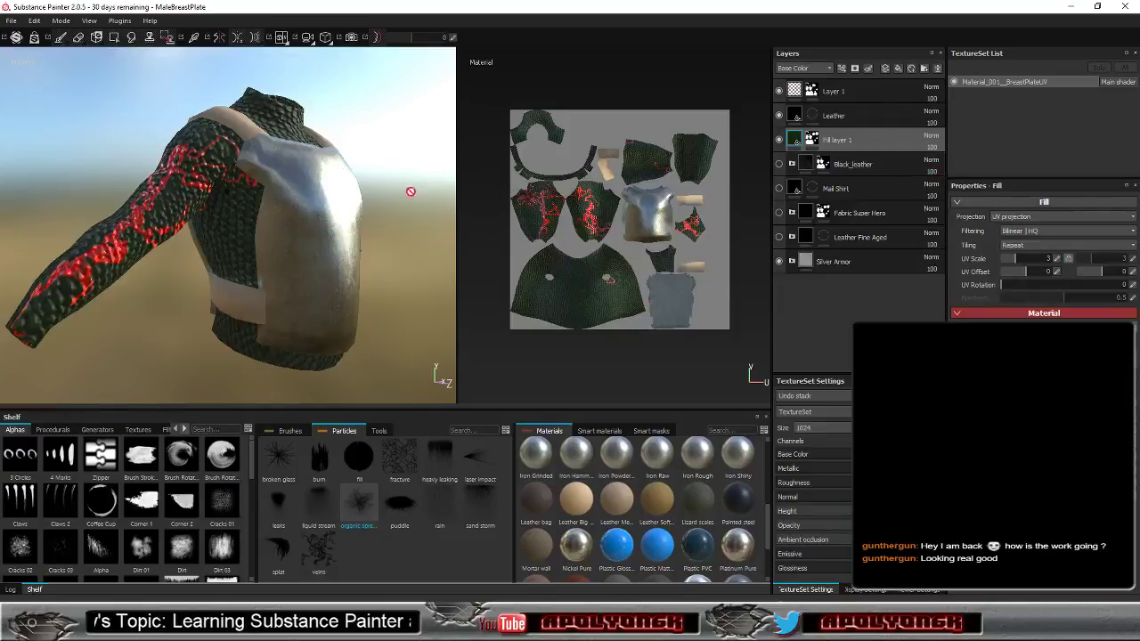
mouse_move(371, 147)
left_mouse_down("alt")
mouse_move(438, 180)
mouse_move(240, 145)
left_mouse_up("alt")
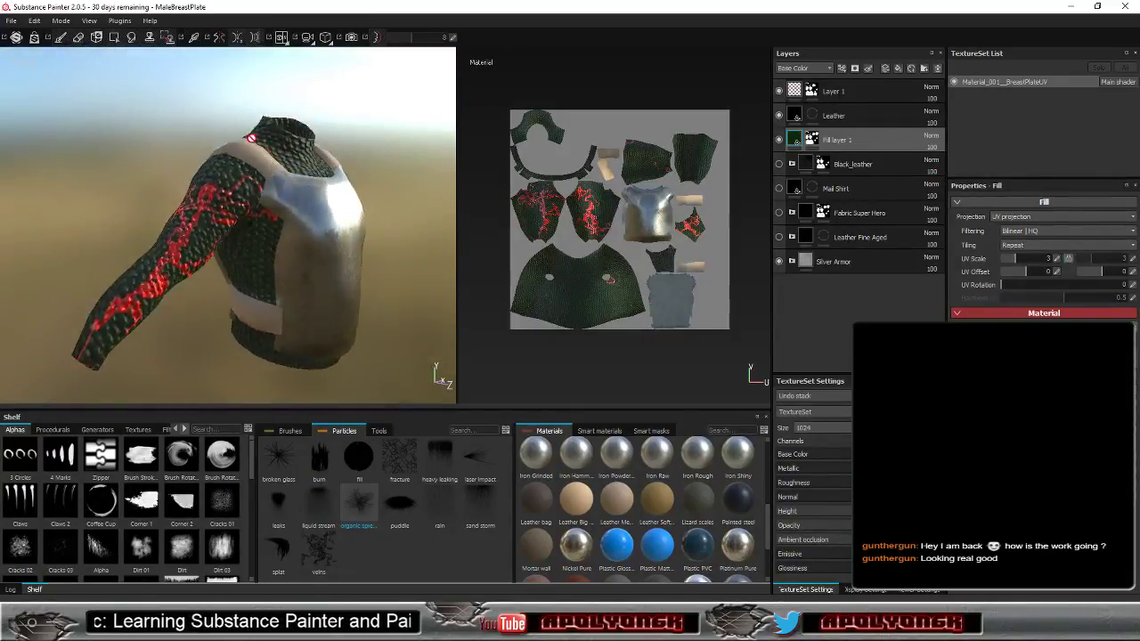
scroll(240, 145, "up", 3)
scroll(253, 144, "up", 3)
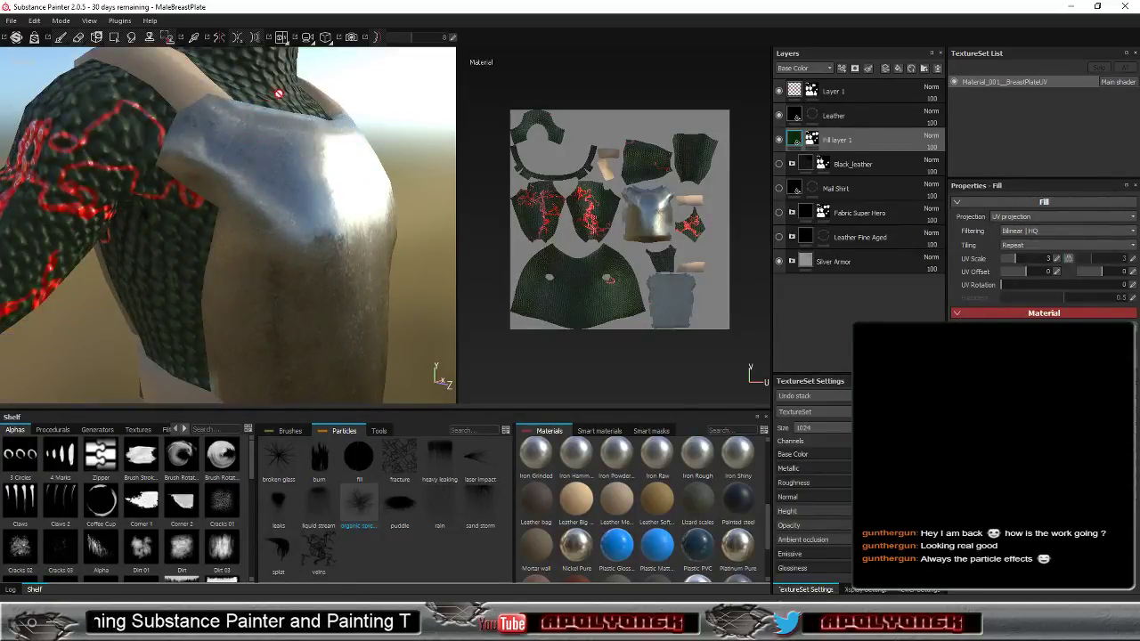
scroll(293, 102, "down", 3)
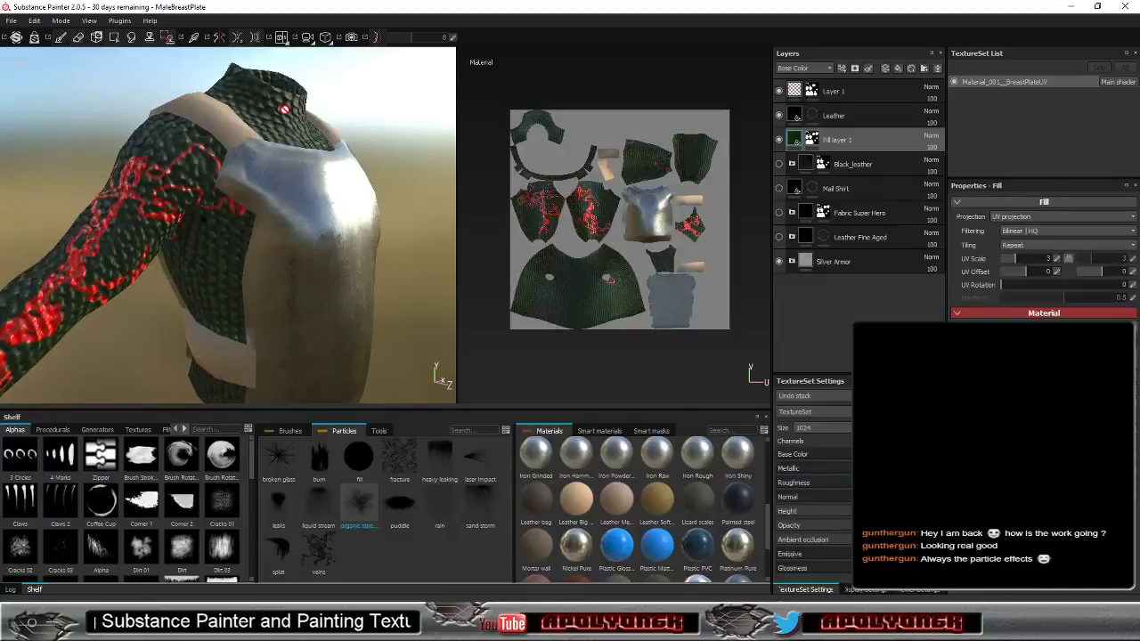
mouse_move(284, 109)
left_mouse_down("alt")
mouse_move(505, 134)
mouse_move(262, 158)
mouse_move(366, 135)
mouse_move(186, 106)
left_mouse_up("alt")
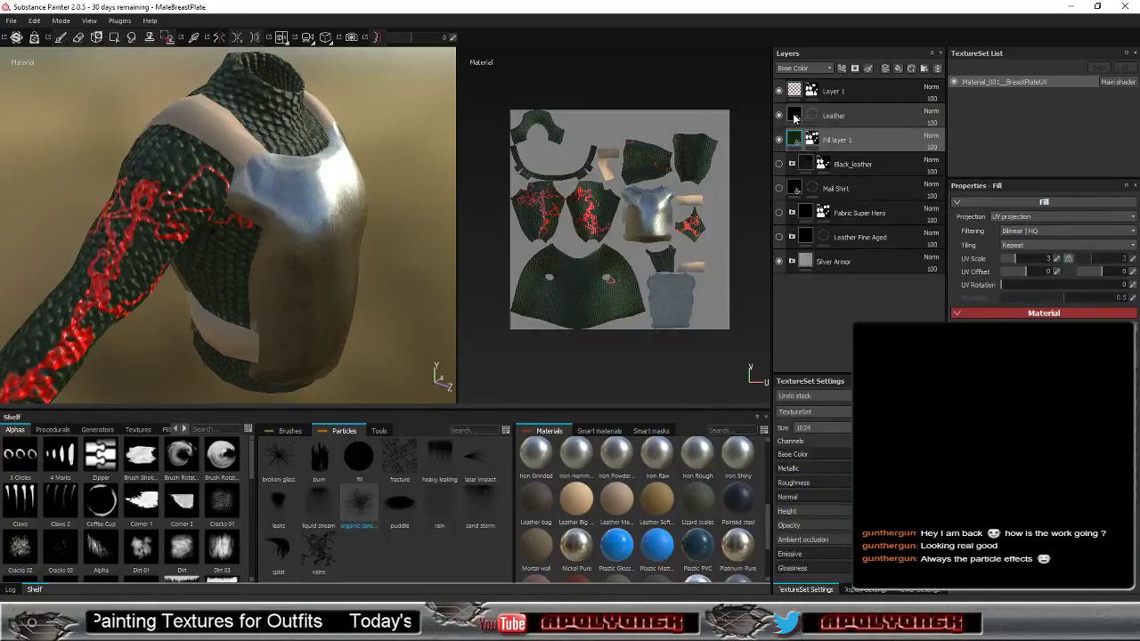
Select the Leather layer for its UV scale of 5 and zoom toward the shoulder.
left_click(796, 117)
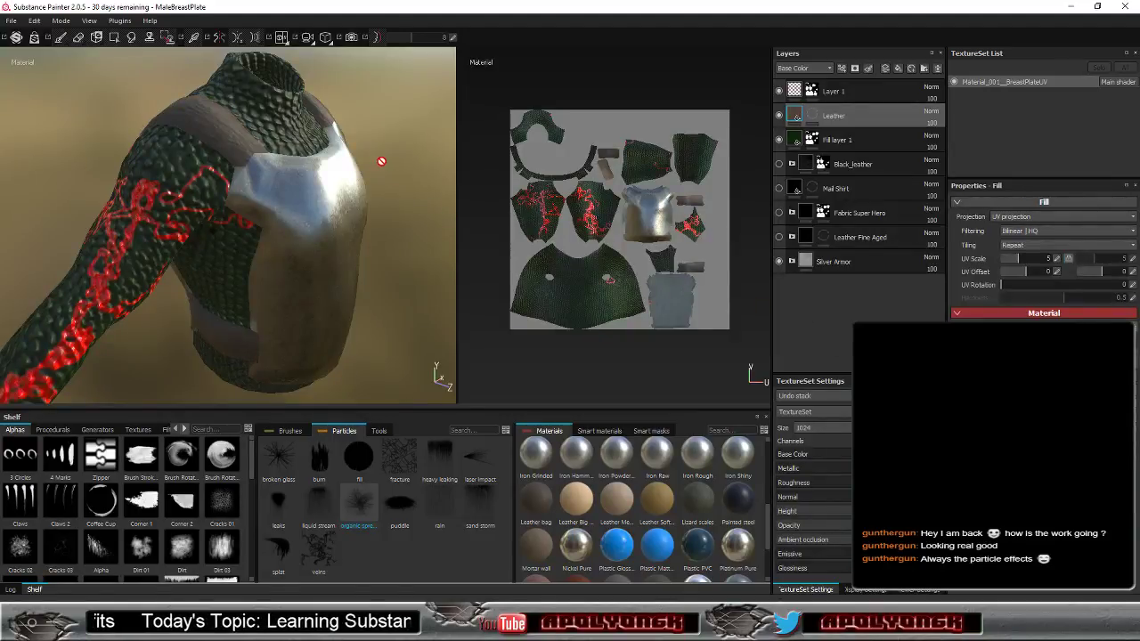
scroll(374, 161, "up", 1)
scroll(374, 160, "up", 2)
scroll(374, 161, "up", 2)
scroll(365, 159, "up", 2)
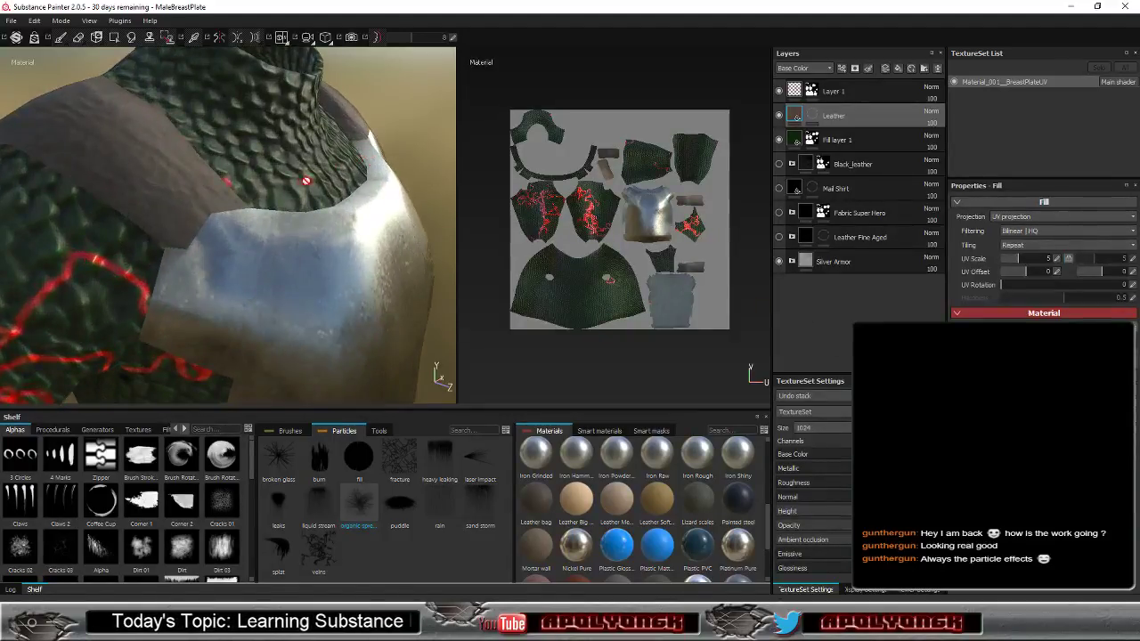
Orbit around the shoulder plate, sleeve and collar to check the finer leather tiling.
mouse_move(305, 181)
left_mouse_down("alt")
mouse_move(454, 165)
mouse_move(330, 158)
left_mouse_up("alt")
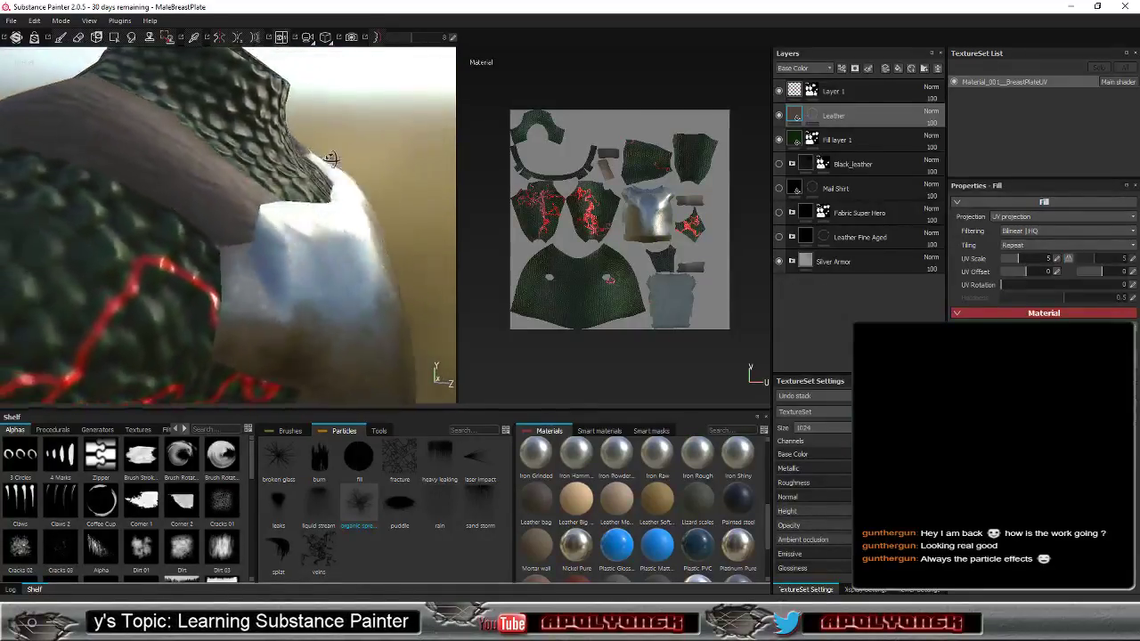
left_click_drag(330, 159, 364, 178, "alt")
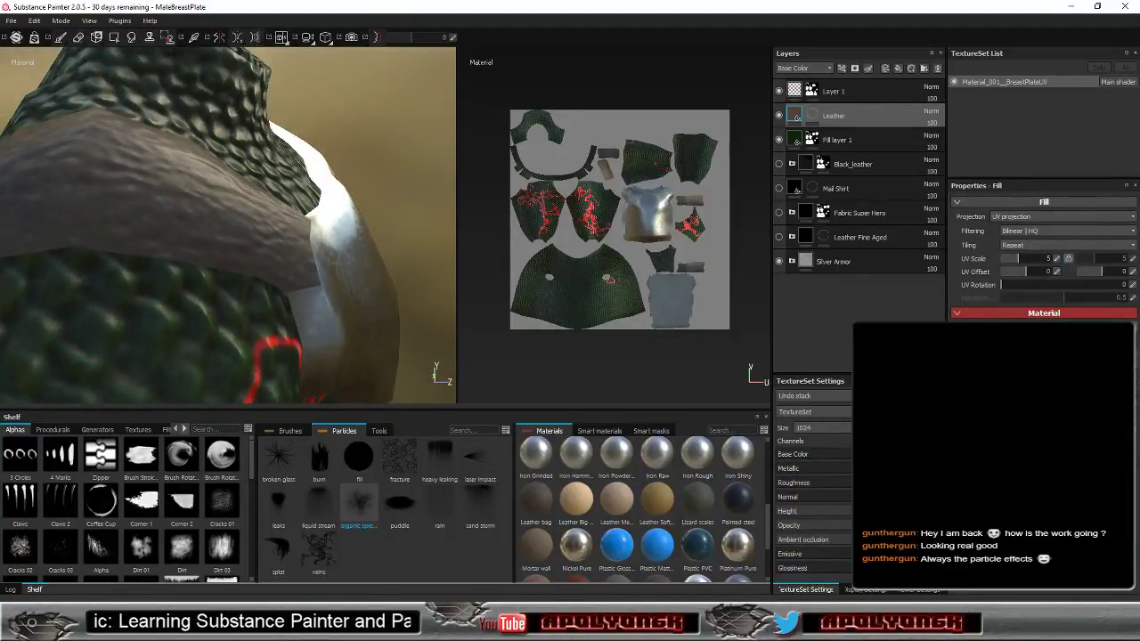
mouse_move(426, 179)
left_mouse_down("alt")
mouse_move(253, 131)
mouse_move(367, 193)
left_mouse_up("alt")
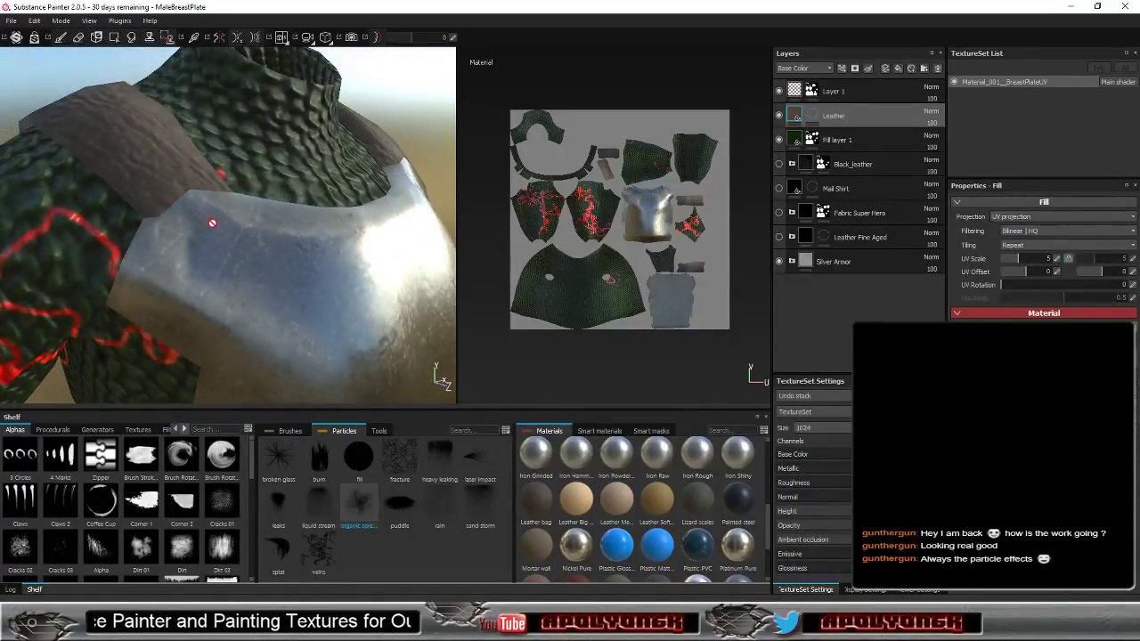
mouse_move(212, 222)
left_mouse_down("alt")
mouse_move(253, 203)
mouse_move(472, 222)
mouse_move(429, 211)
mouse_move(453, 204)
mouse_move(67, 202)
left_mouse_up("alt")
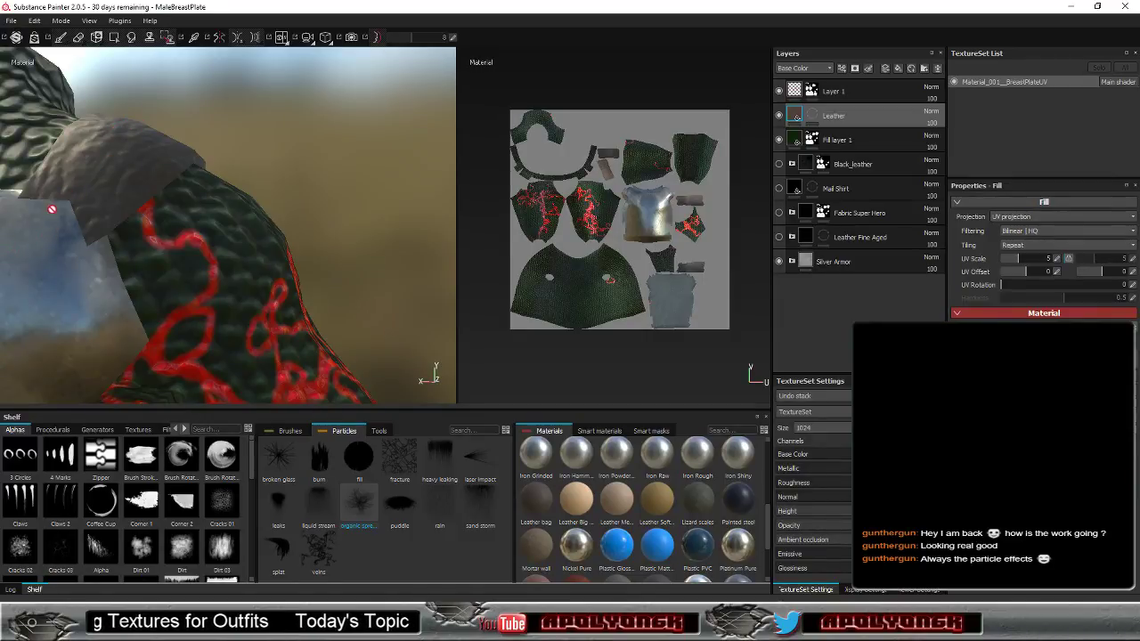
mouse_move(132, 228)
left_mouse_down("alt")
mouse_move(115, 223)
mouse_move(146, 232)
mouse_move(166, 264)
mouse_move(338, 217)
mouse_move(412, 211)
mouse_move(397, 209)
mouse_move(400, 193)
mouse_move(403, 209)
mouse_move(376, 208)
mouse_move(465, 190)
mouse_move(450, 199)
left_mouse_up("alt")
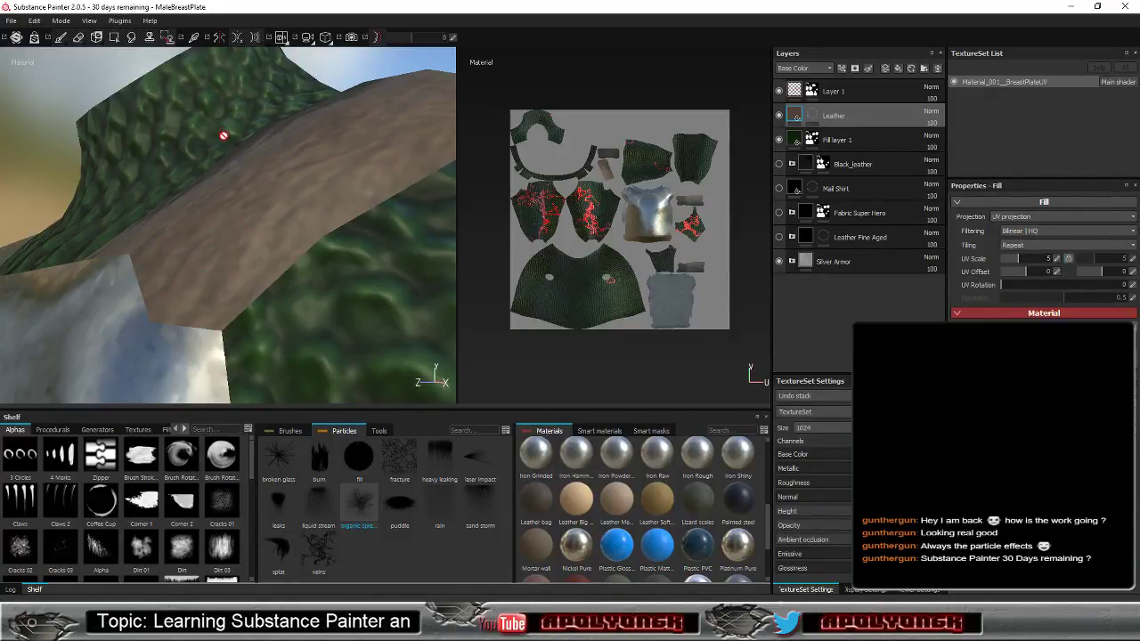
mouse_move(224, 135)
left_mouse_down("alt")
mouse_move(279, 175)
mouse_move(296, 149)
mouse_move(356, 107)
mouse_move(317, 40)
mouse_move(247, 107)
mouse_move(170, 87)
mouse_move(312, 101)
mouse_move(232, 98)
mouse_move(382, 52)
left_mouse_up("alt")
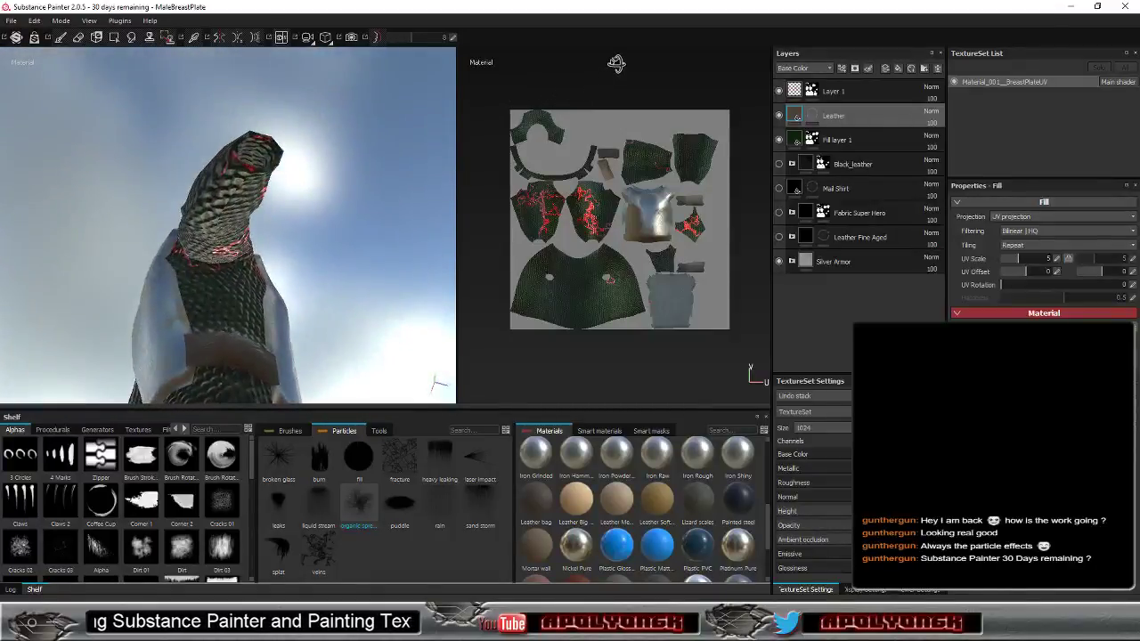
mouse_move(616, 62)
left_mouse_down("alt")
mouse_move(596, 87)
mouse_move(484, 102)
mouse_move(378, 141)
mouse_move(318, 183)
mouse_move(268, 186)
mouse_move(305, 163)
mouse_move(316, 169)
left_mouse_up("alt")
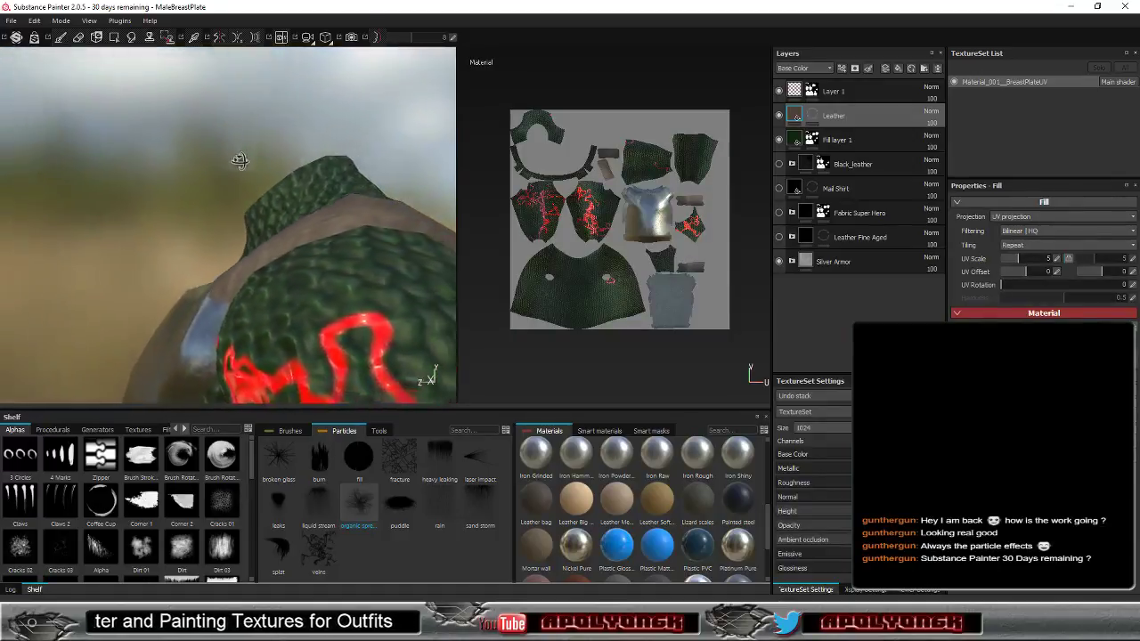
mouse_move(279, 185)
left_mouse_down("alt")
mouse_move(503, 177)
mouse_move(413, 194)
mouse_move(456, 169)
mouse_move(590, 170)
mouse_move(254, 185)
mouse_move(388, 247)
mouse_move(606, 216)
mouse_move(362, 258)
left_mouse_up("alt")
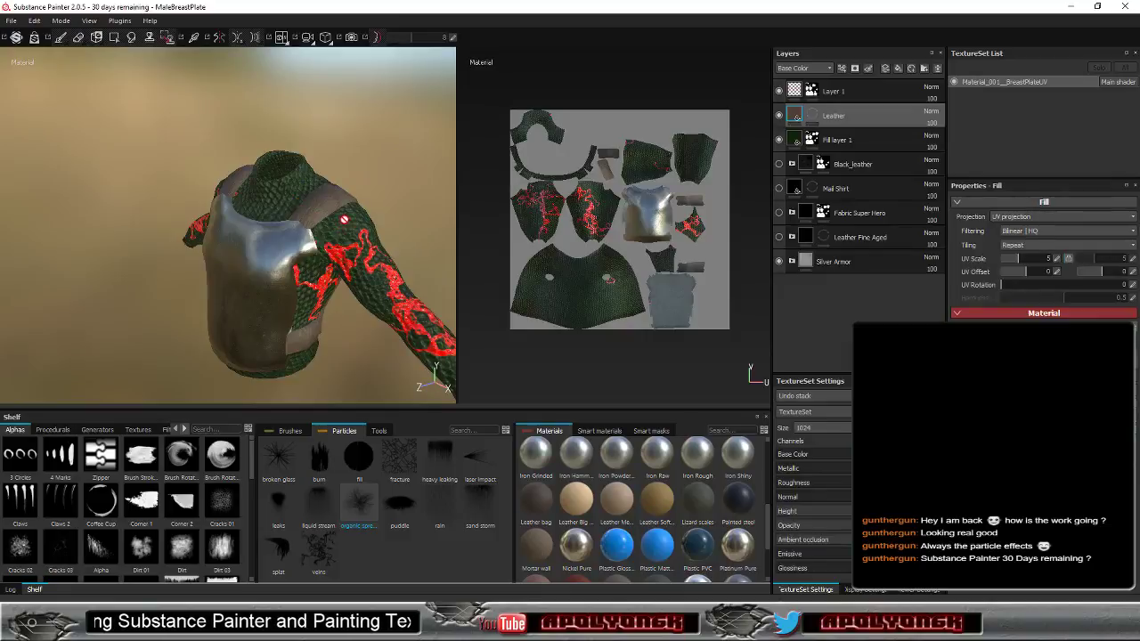
scroll(345, 217, "up", 2)
scroll(330, 209, "up", 2)
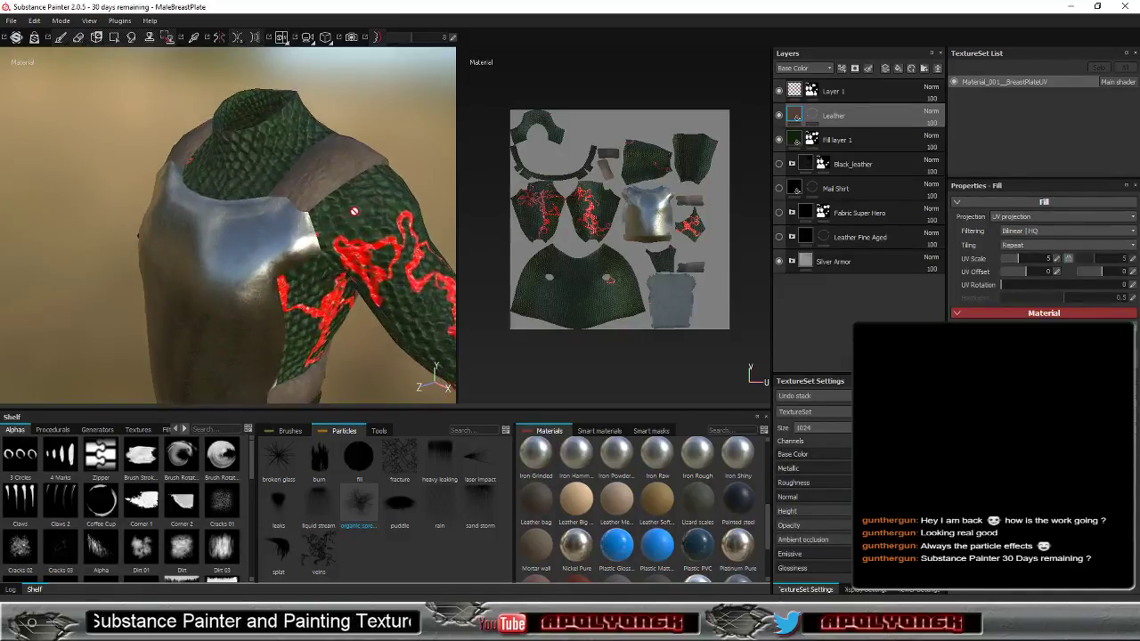
scroll(316, 200, "up", 2)
left_click_drag(305, 194, 437, 198, "alt")
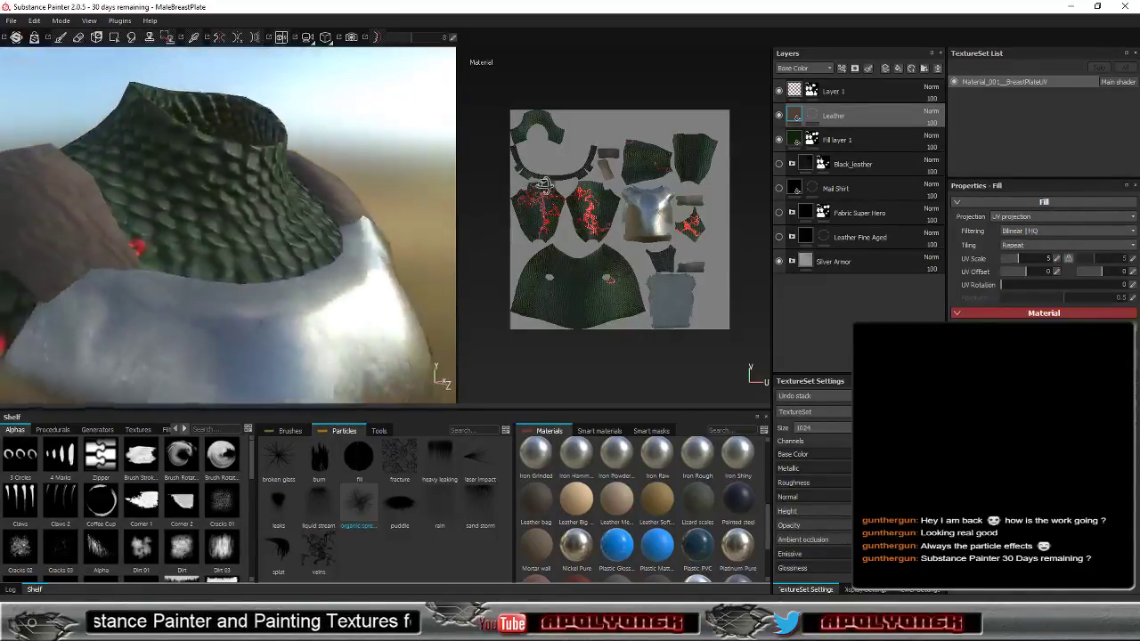
left_click_drag(575, 184, 291, 215, "alt")
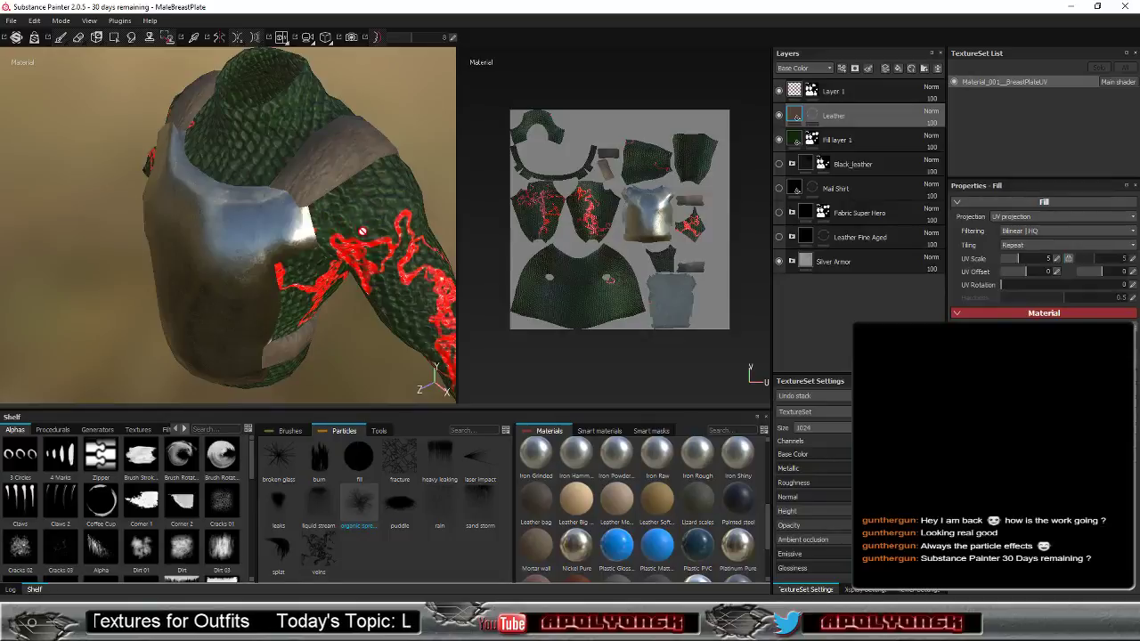
mouse_move(362, 231)
left_mouse_down("alt")
mouse_move(382, 206)
mouse_move(523, 208)
mouse_move(333, 214)
mouse_move(369, 254)
mouse_move(386, 323)
mouse_move(272, 213)
mouse_move(190, 168)
mouse_move(437, 196)
mouse_move(609, 141)
mouse_move(601, 133)
mouse_move(377, 237)
mouse_move(365, 221)
left_mouse_up("alt")
scroll(382, 205, "down", 2)
scroll(334, 249, "up", 5)
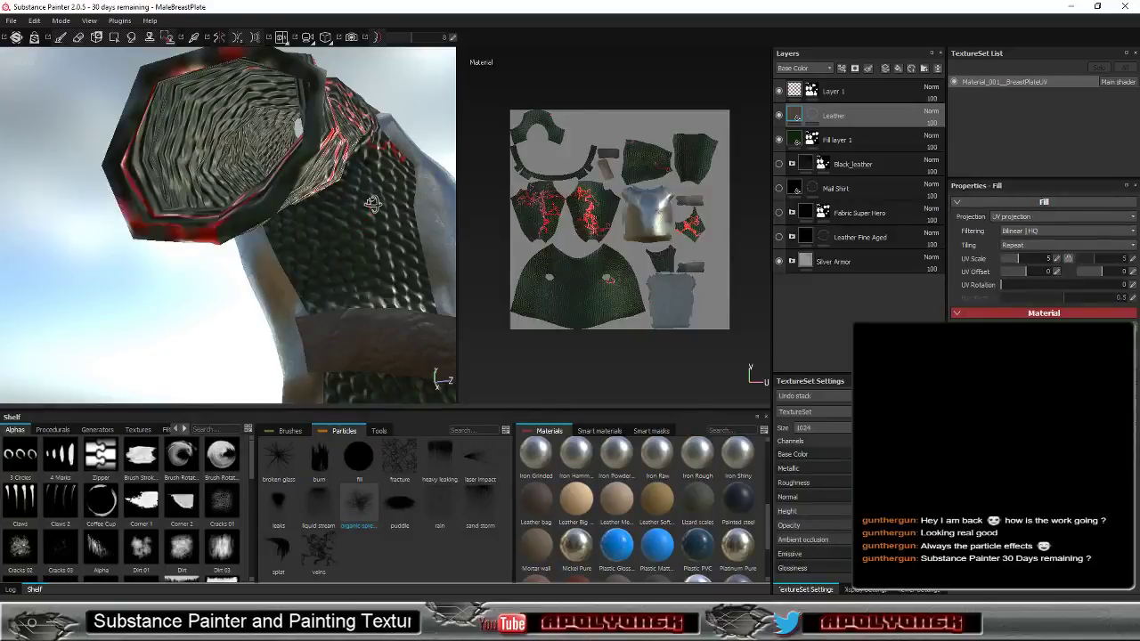
mouse_move(372, 203)
left_mouse_down("alt")
mouse_move(300, 222)
mouse_move(255, 279)
mouse_move(330, 239)
mouse_move(392, 185)
left_mouse_up("alt")
mouse_move(284, 196)
left_mouse_down("alt")
mouse_move(208, 208)
mouse_move(145, 186)
mouse_move(221, 185)
mouse_move(193, 152)
mouse_move(480, 159)
mouse_move(397, 176)
left_mouse_up("alt")
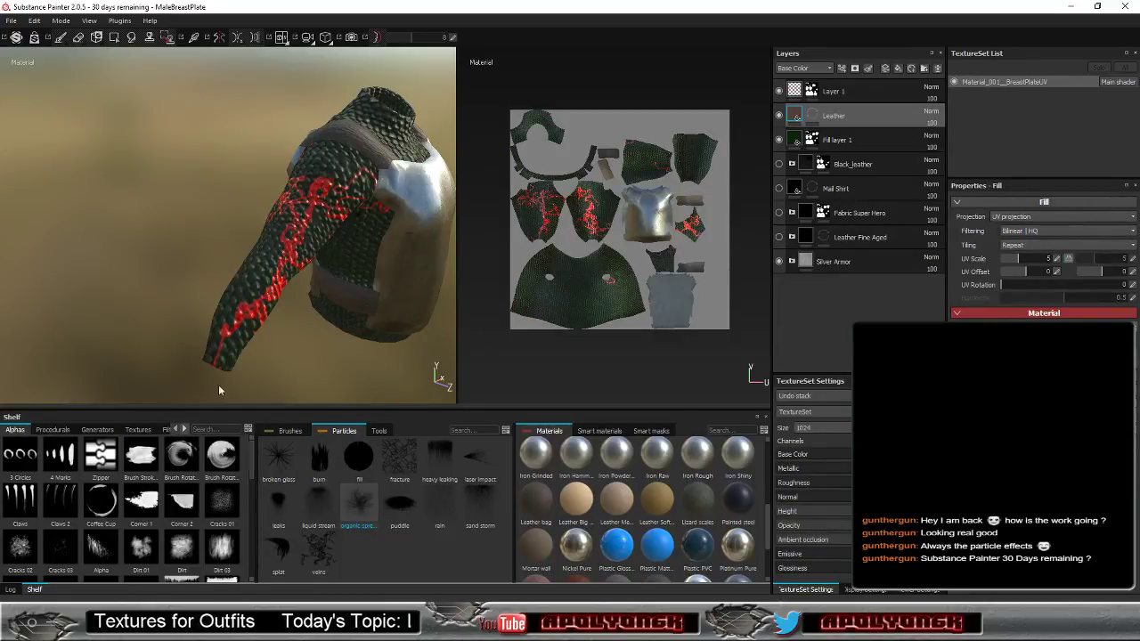
Save the current project and open DressBelt.spp from the Open project dialog.
left_click(12, 20)
mouse_move(27, 57)
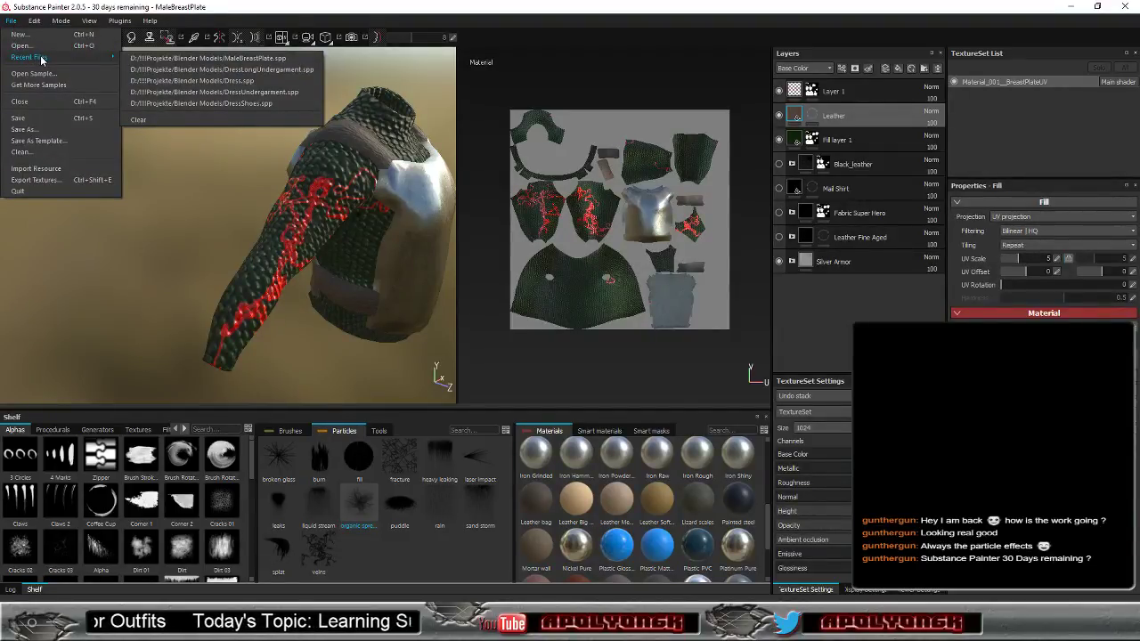
left_click(29, 46)
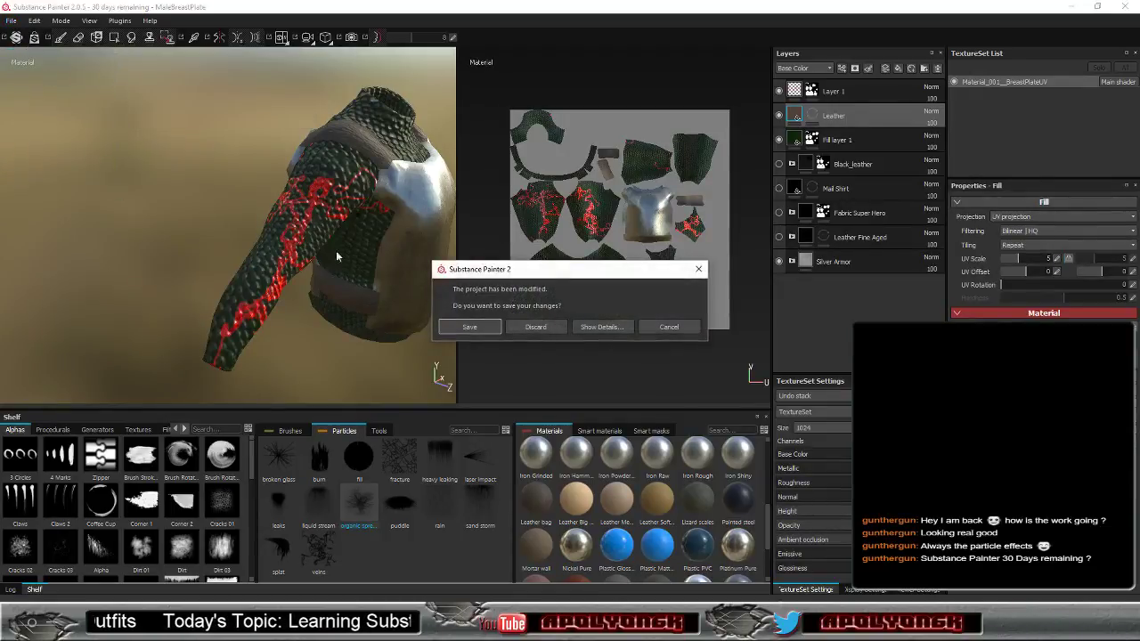
left_click(469, 328)
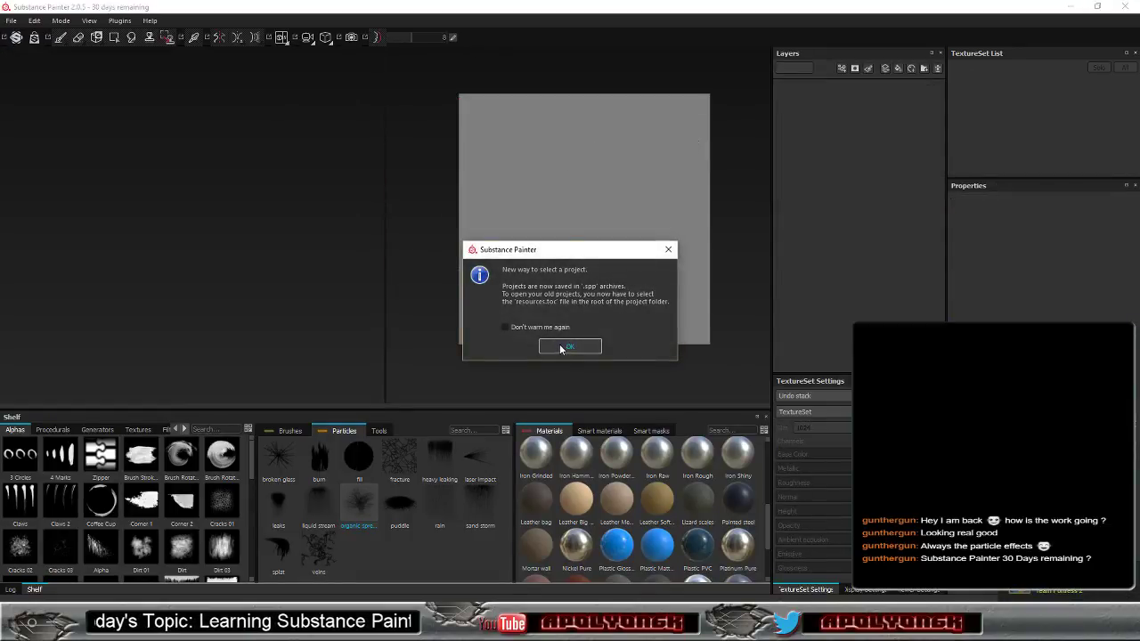
left_click(560, 349)
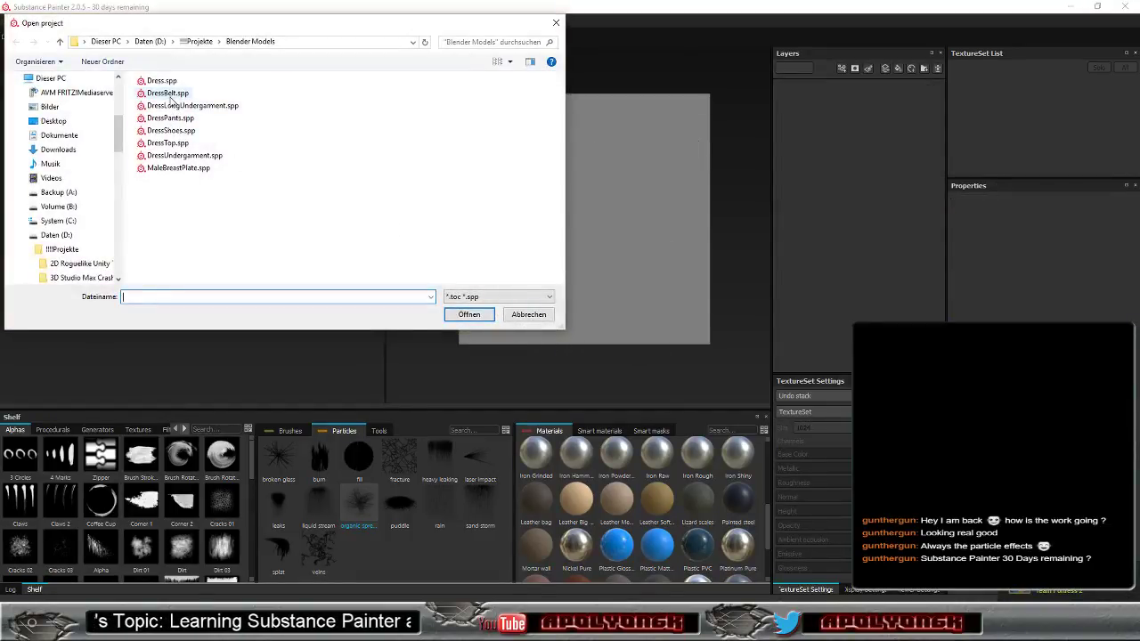
double_click(168, 94)
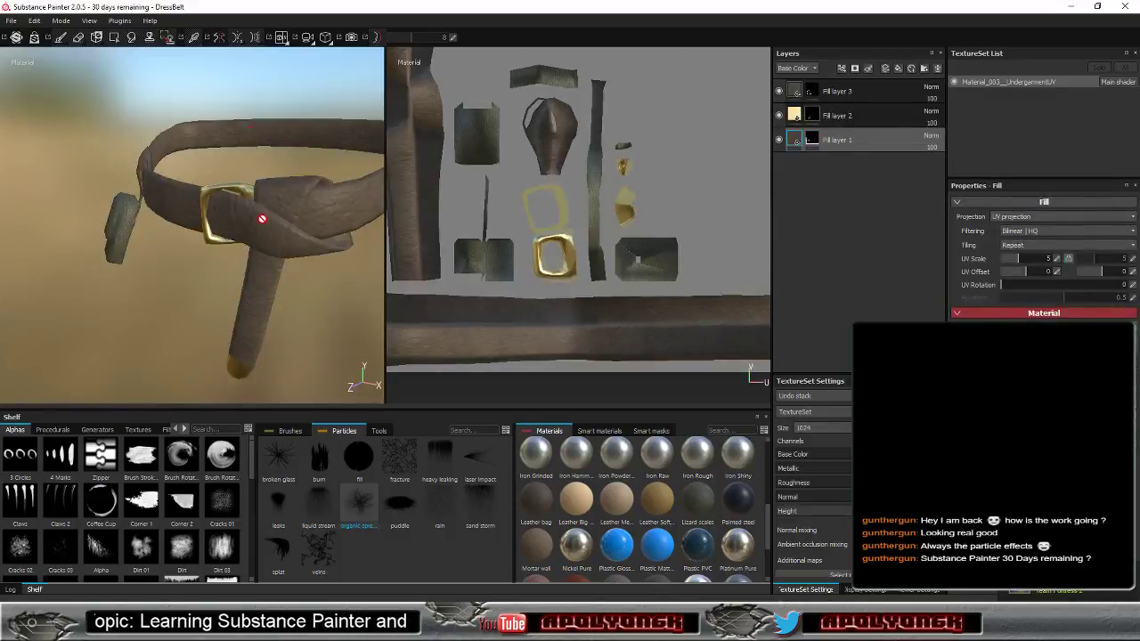
mouse_move(262, 218)
right_mouse_down("alt")
mouse_move(502, 221)
mouse_move(438, 237)
right_mouse_up("alt")
mouse_move(339, 223)
left_mouse_down("alt")
mouse_move(289, 215)
mouse_move(462, 224)
left_mouse_up("alt")
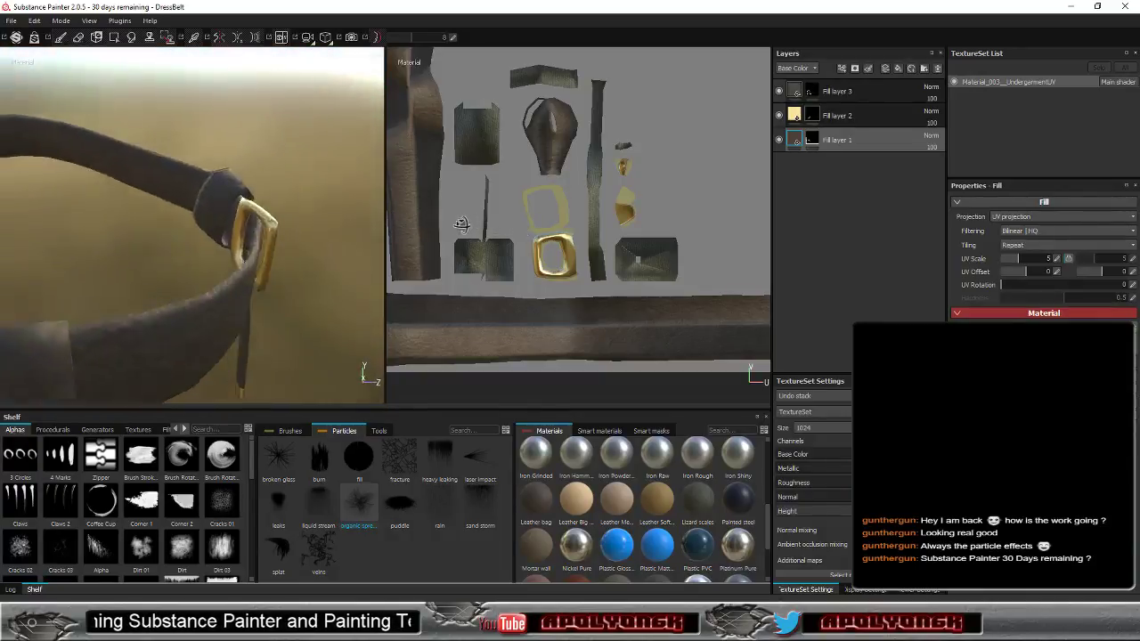
right_click_drag(462, 224, 399, 229, "alt")
left_click_drag(400, 229, 330, 234, "alt")
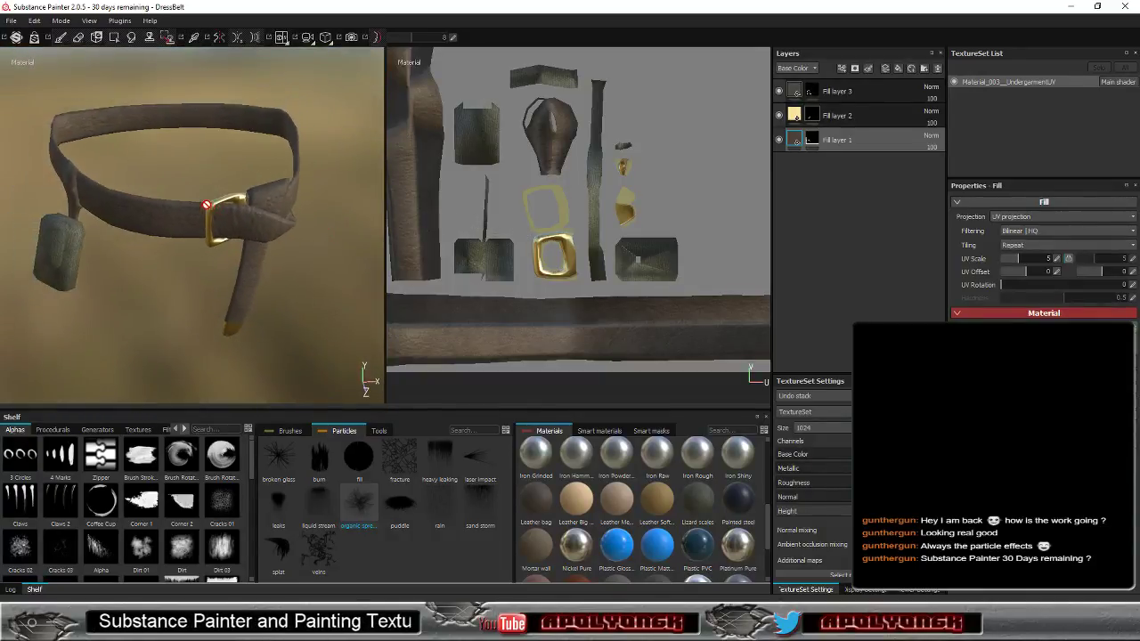
scroll(205, 205, "up", 5)
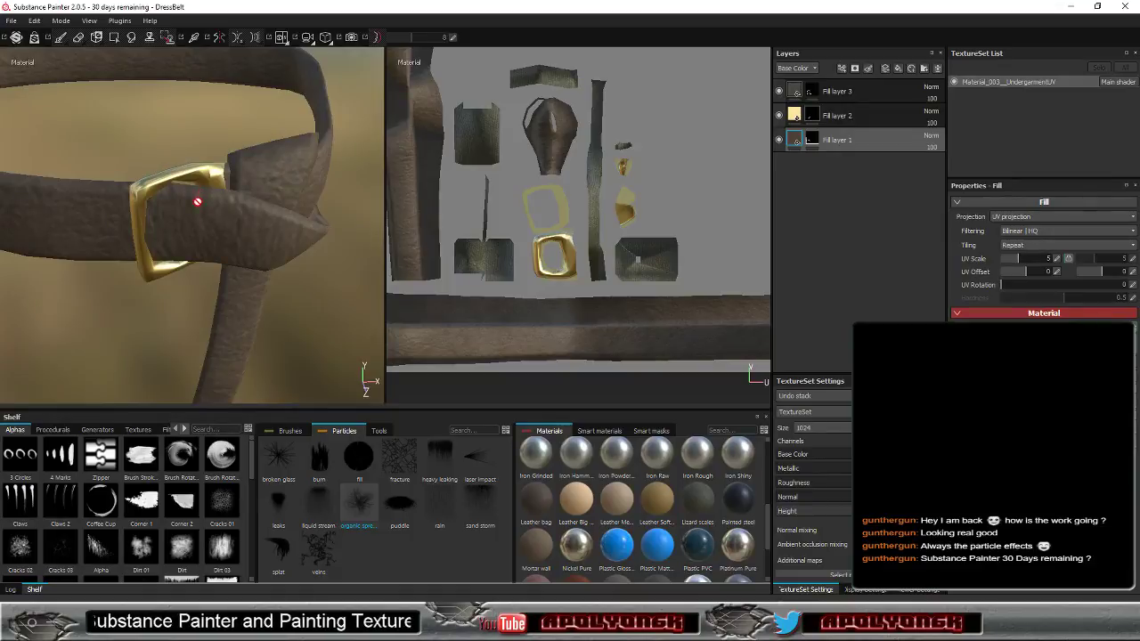
left_click_drag(198, 202, 461, 172, "alt")
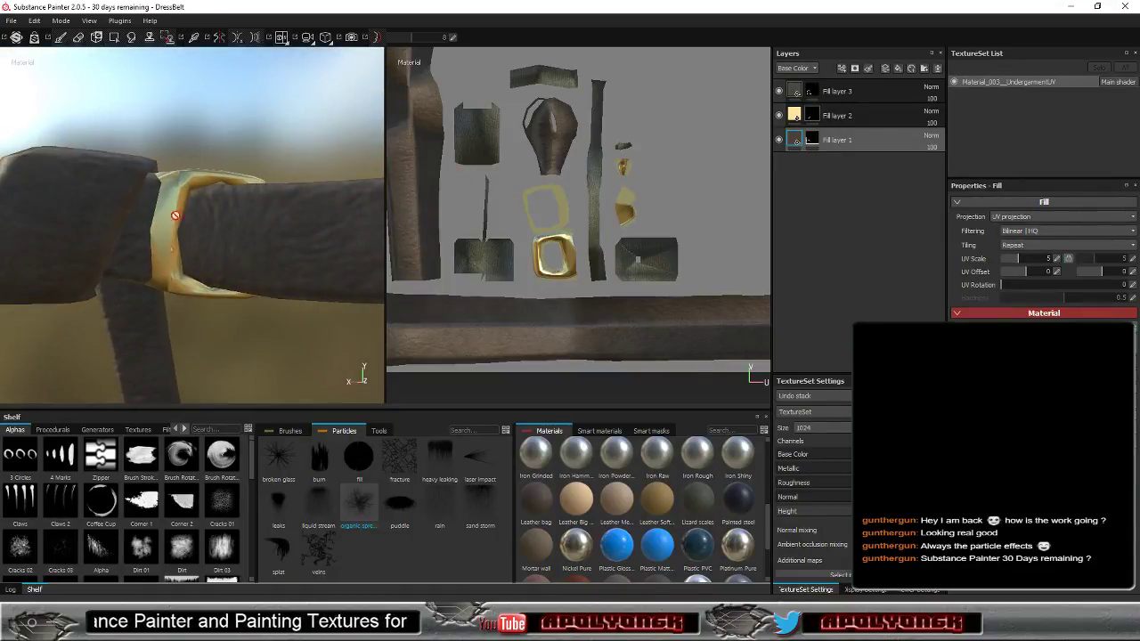
left_click_drag(228, 244, 36, 272, "alt")
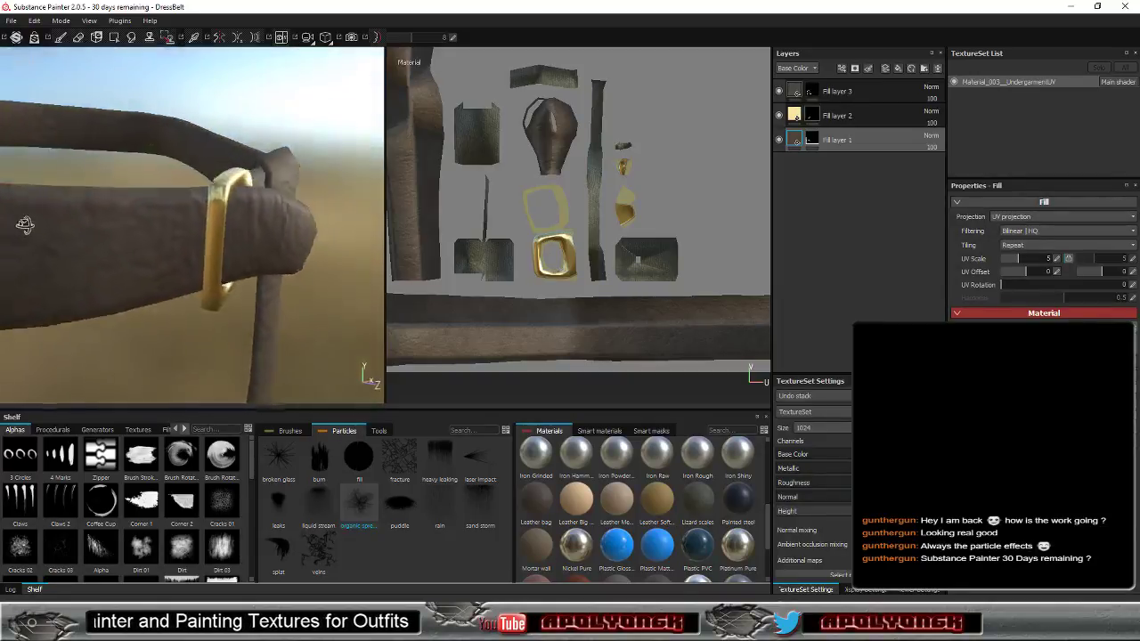
left_click_drag(21, 223, 103, 244, "alt")
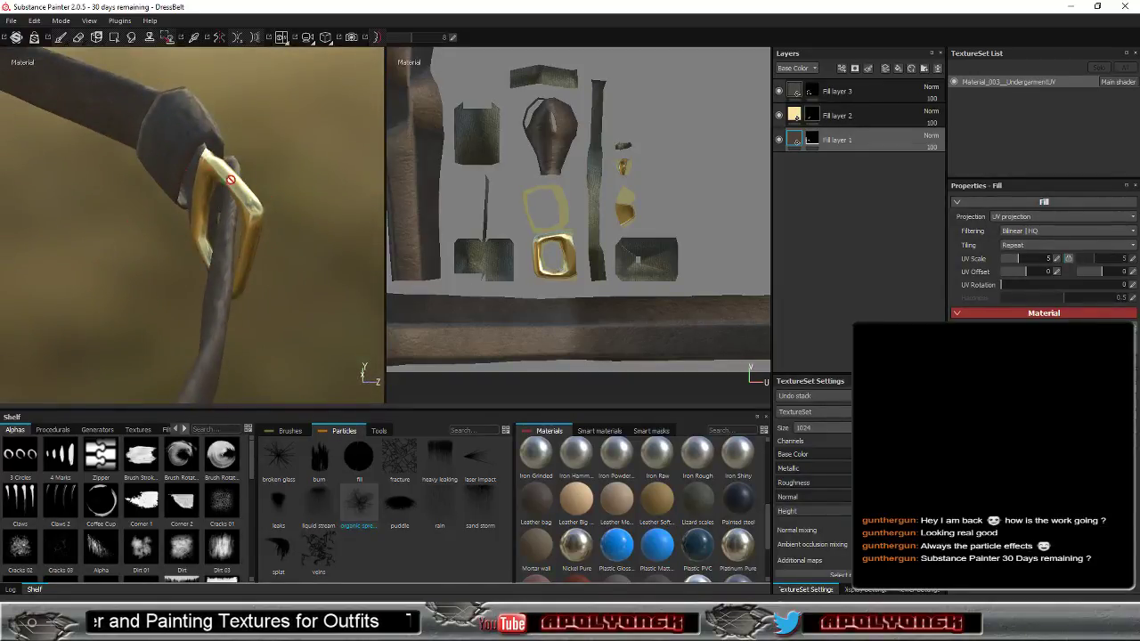
mouse_move(286, 194)
left_mouse_down("alt")
mouse_move(71, 180)
mouse_move(303, 188)
mouse_move(364, 169)
mouse_move(367, 126)
mouse_move(231, 165)
mouse_move(73, 178)
mouse_move(128, 191)
mouse_move(139, 178)
mouse_move(123, 164)
mouse_move(321, 168)
mouse_move(293, 186)
mouse_move(162, 182)
left_mouse_up("alt")
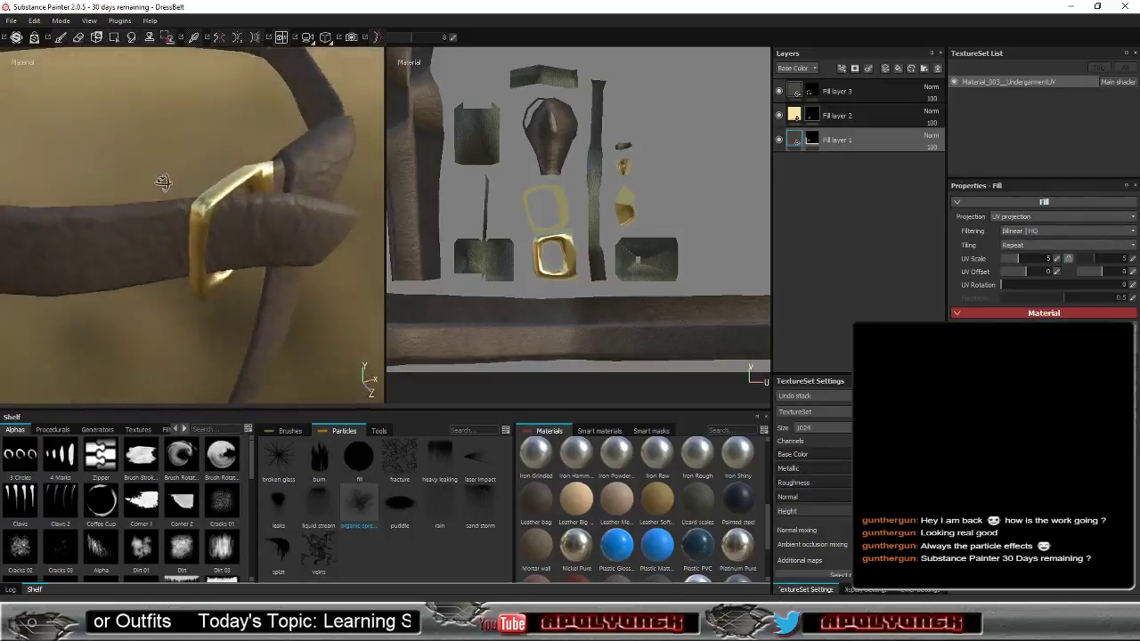
mouse_move(56, 131)
left_mouse_down("alt")
mouse_move(86, 90)
mouse_move(331, 89)
mouse_move(69, 173)
mouse_move(98, 169)
left_mouse_up("alt")
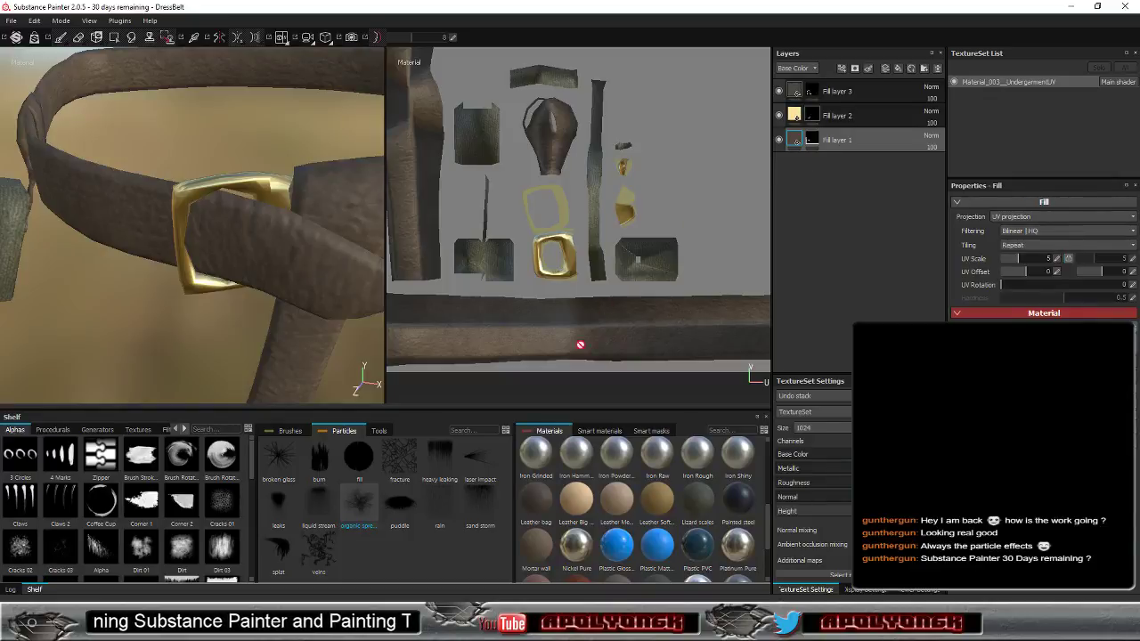
In Unity, frame the breastplate and dress in the Scene view, then start play mode.
key("alt+Tab")
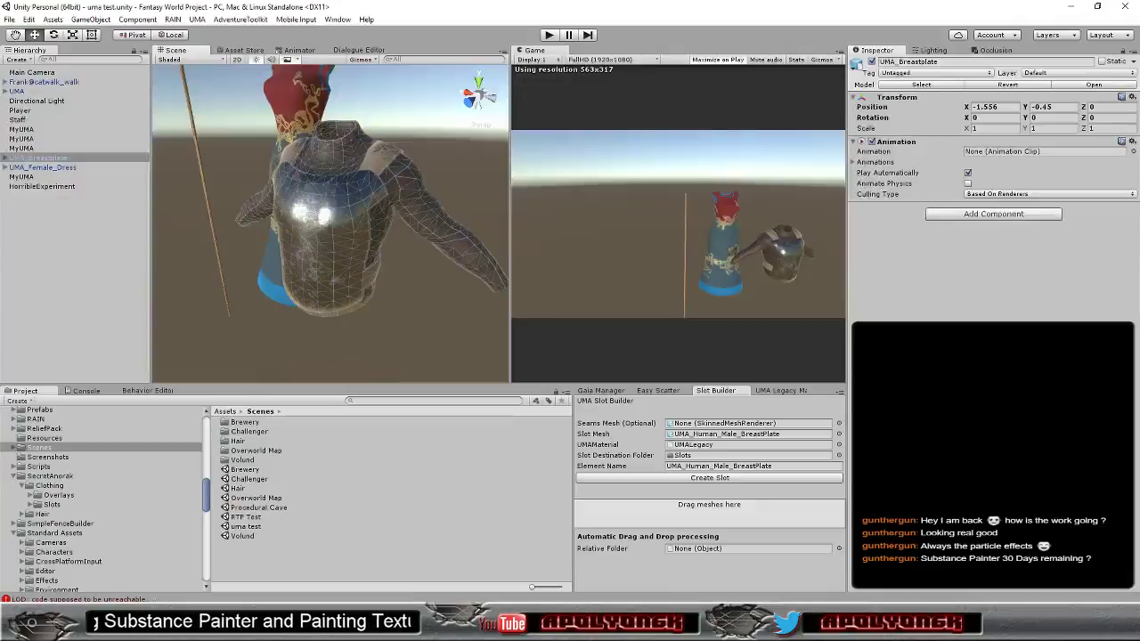
key("f")
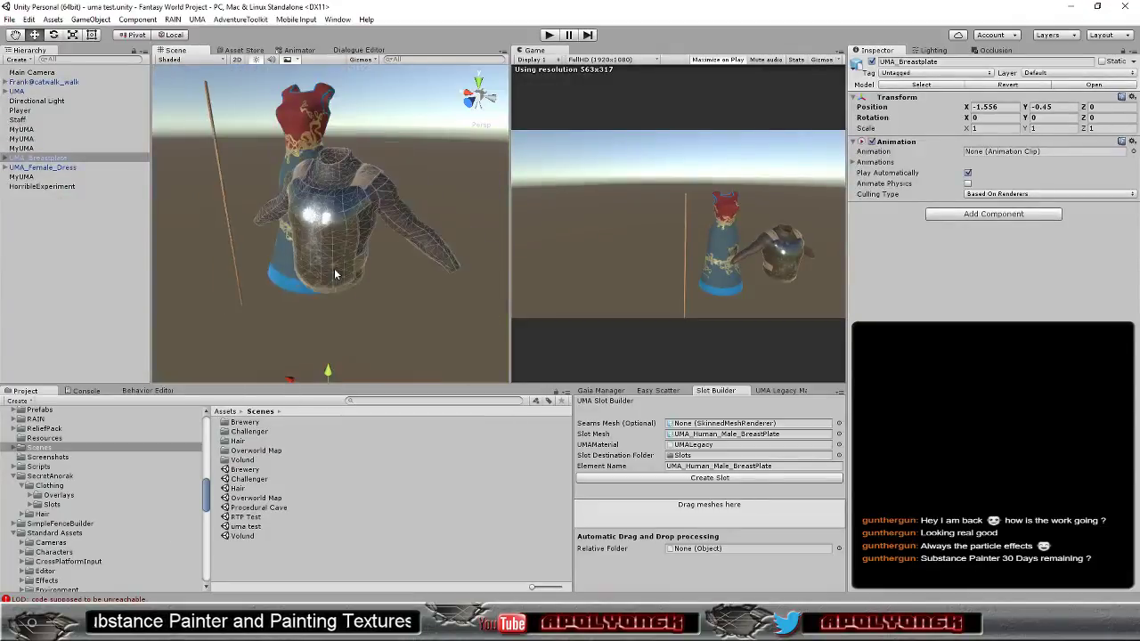
scroll(335, 264, "down", 3)
left_click_drag(270, 282, 342, 284, "alt")
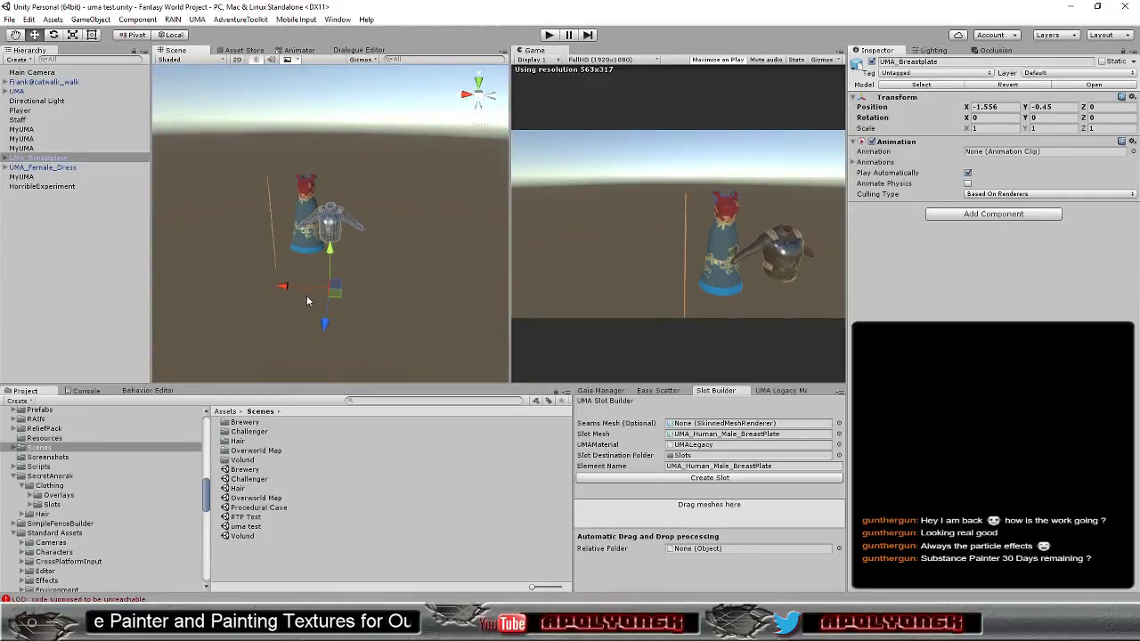
left_click_drag(300, 295, 433, 300)
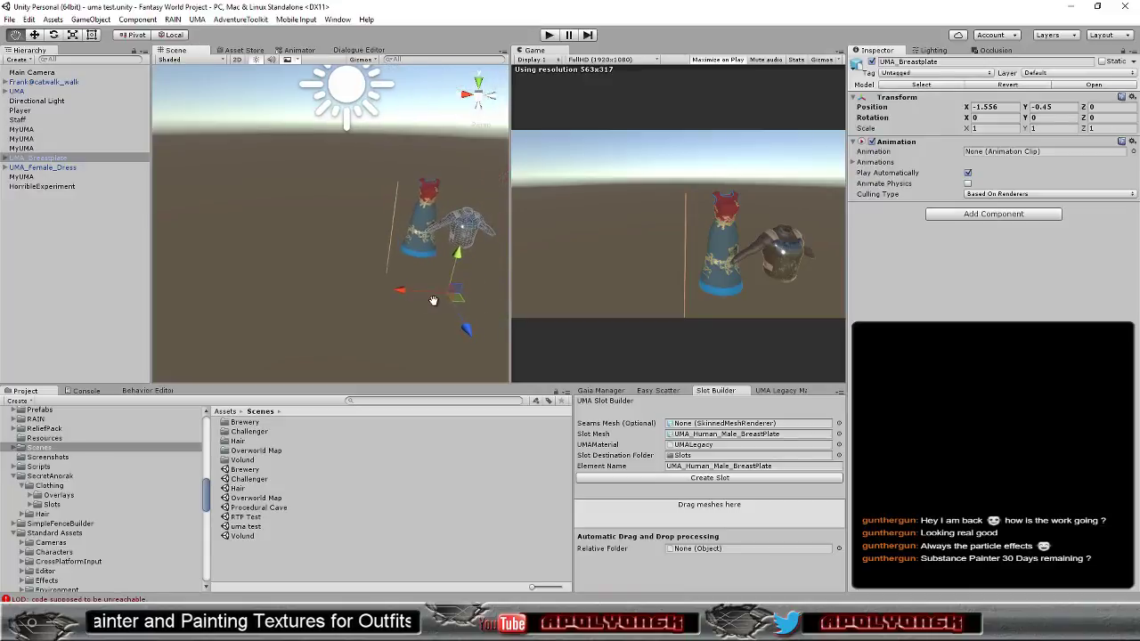
left_click(546, 36)
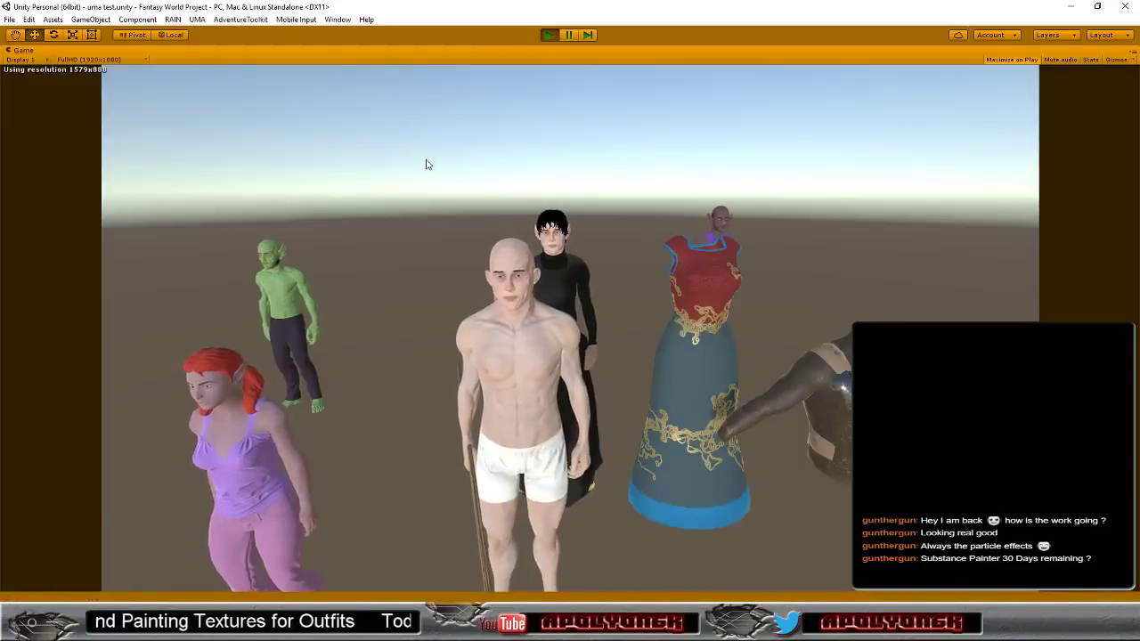
Restore the editor layout, tick Outfit State on the Player's UMA Maker, and fly closer.
left_click(568, 36)
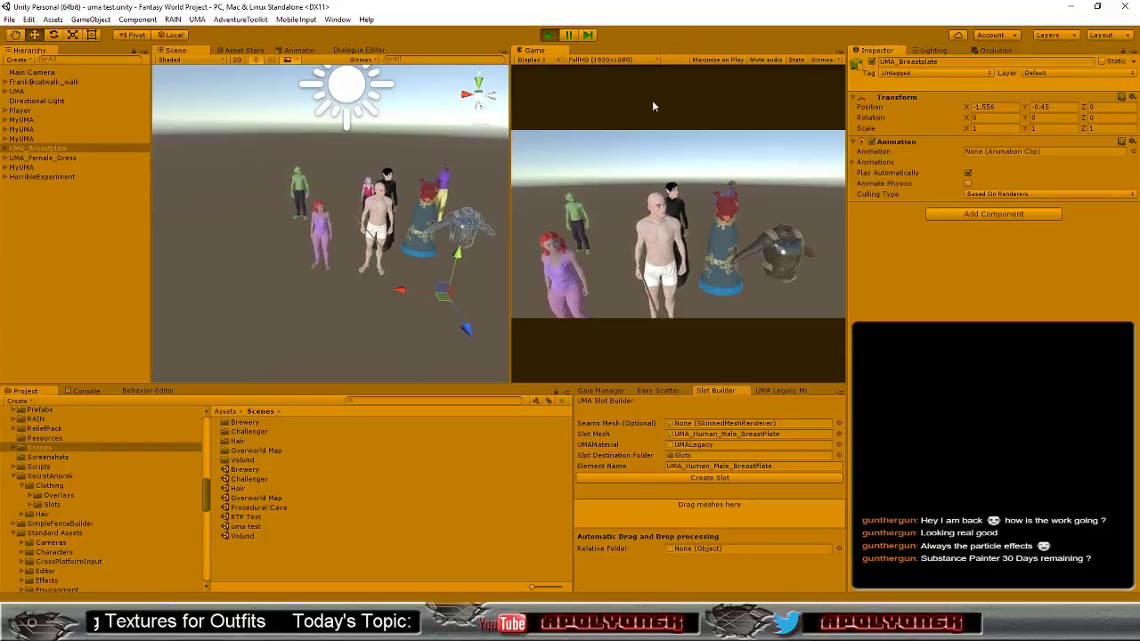
left_click(20, 111)
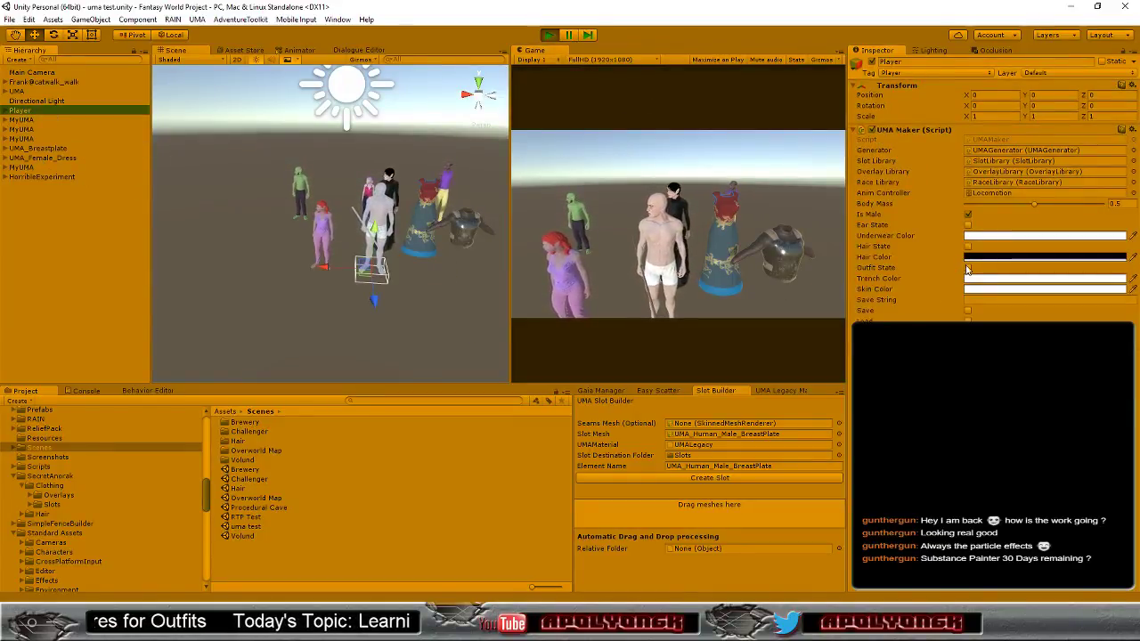
left_click(968, 268)
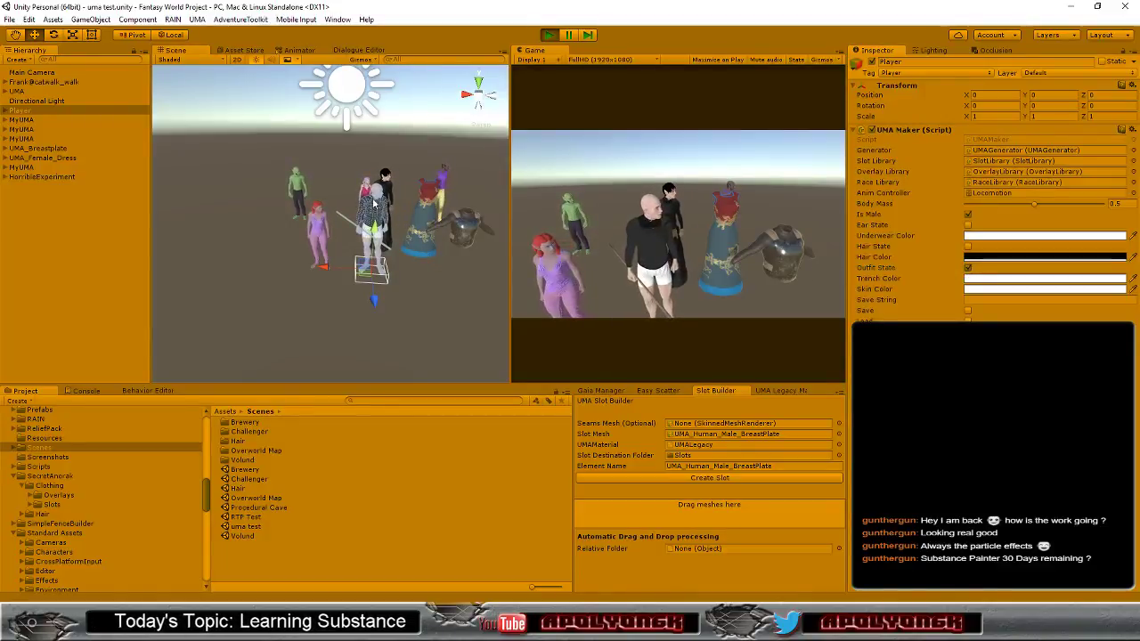
mouse_move(374, 203)
right_mouse_down()
mouse_move(320, 238)
mouse_move(115, 224)
mouse_move(131, 170)
mouse_move(101, 249)
mouse_move(107, 237)
mouse_move(182, 235)
mouse_move(223, 187)
right_mouse_up()
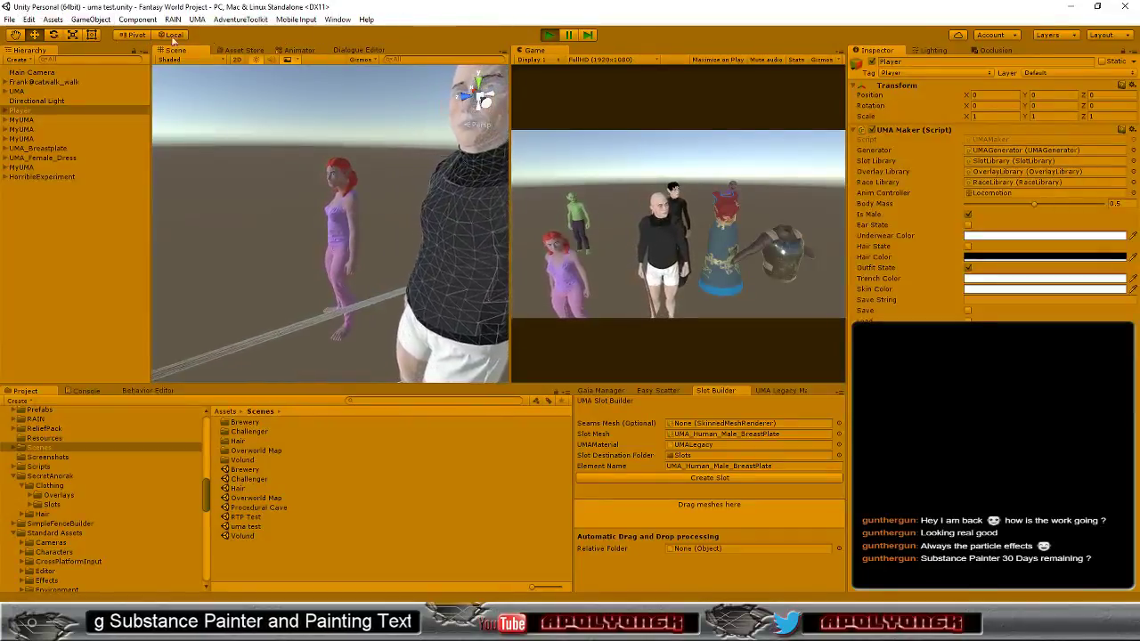
Open Edit > Project Settings > Player docked beside the Game view, then stop play mode.
left_click(28, 18)
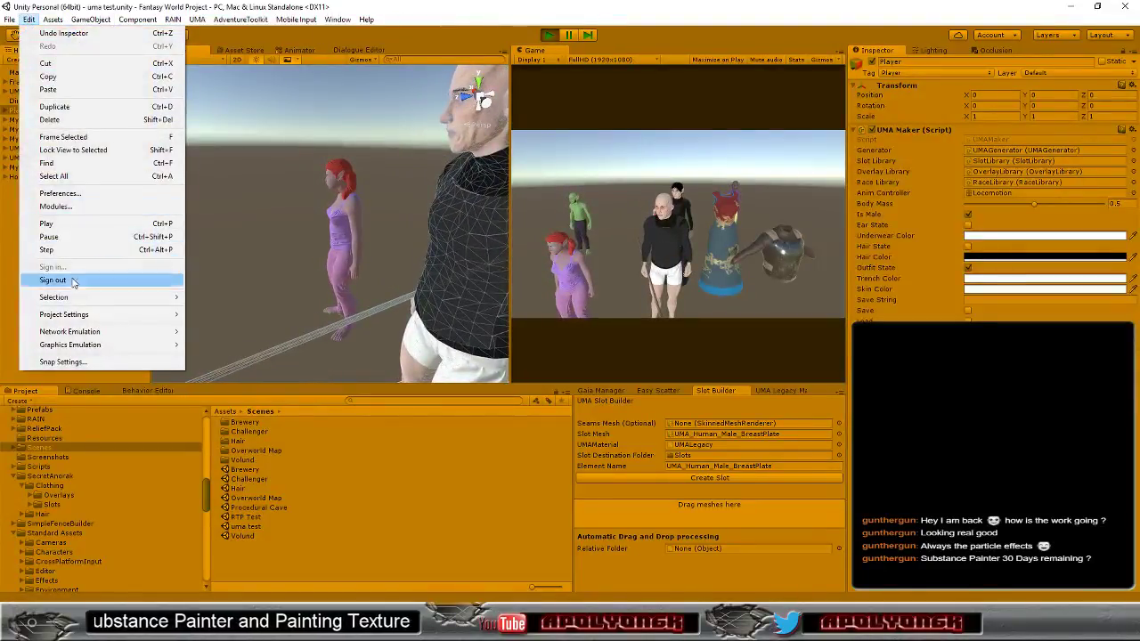
mouse_move(64, 314)
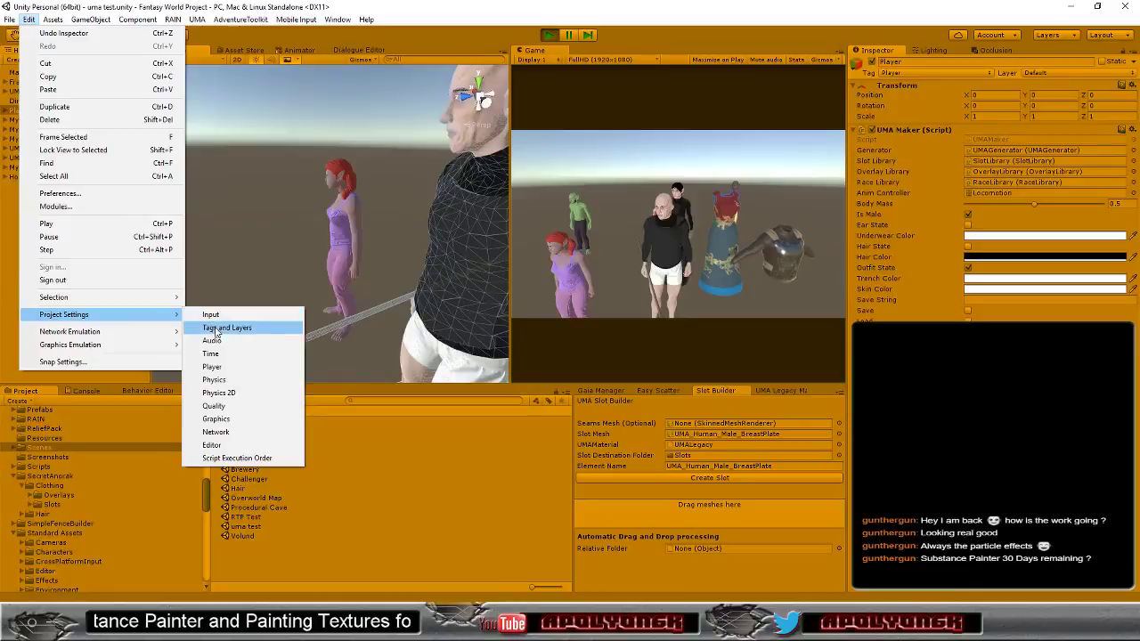
left_click(211, 368)
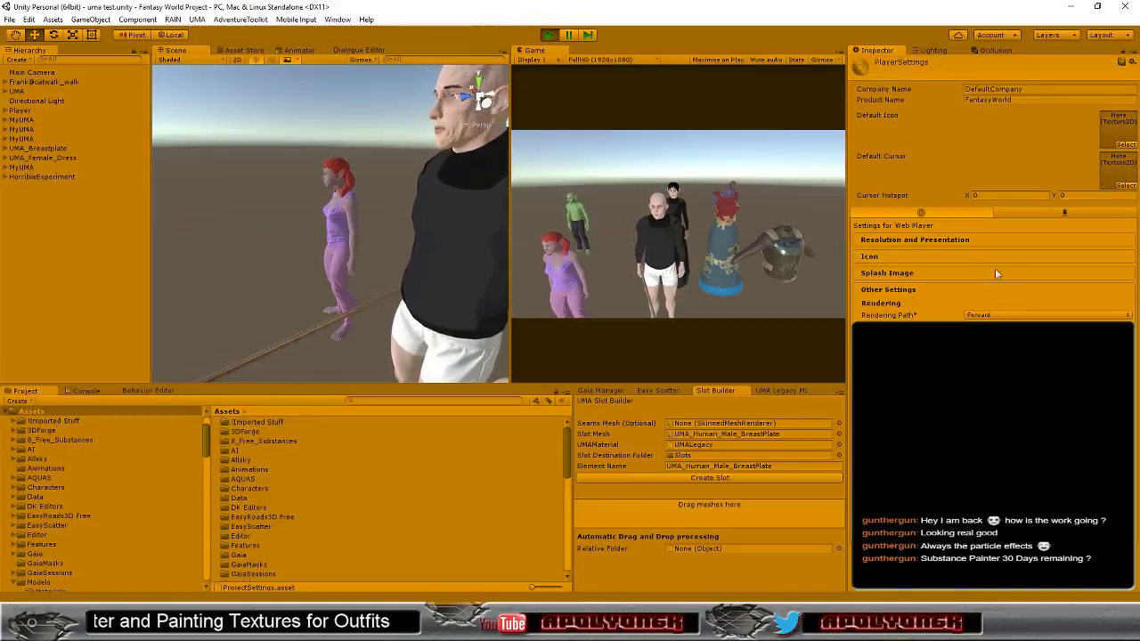
left_click_drag(877, 52, 792, 242)
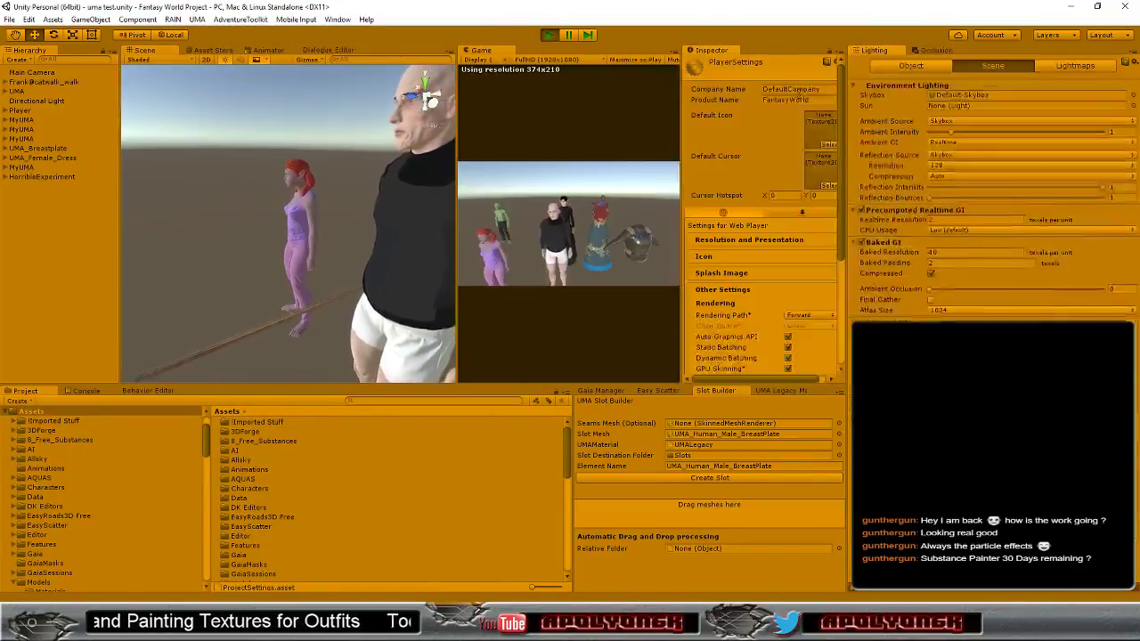
scroll(784, 231, "down", 4)
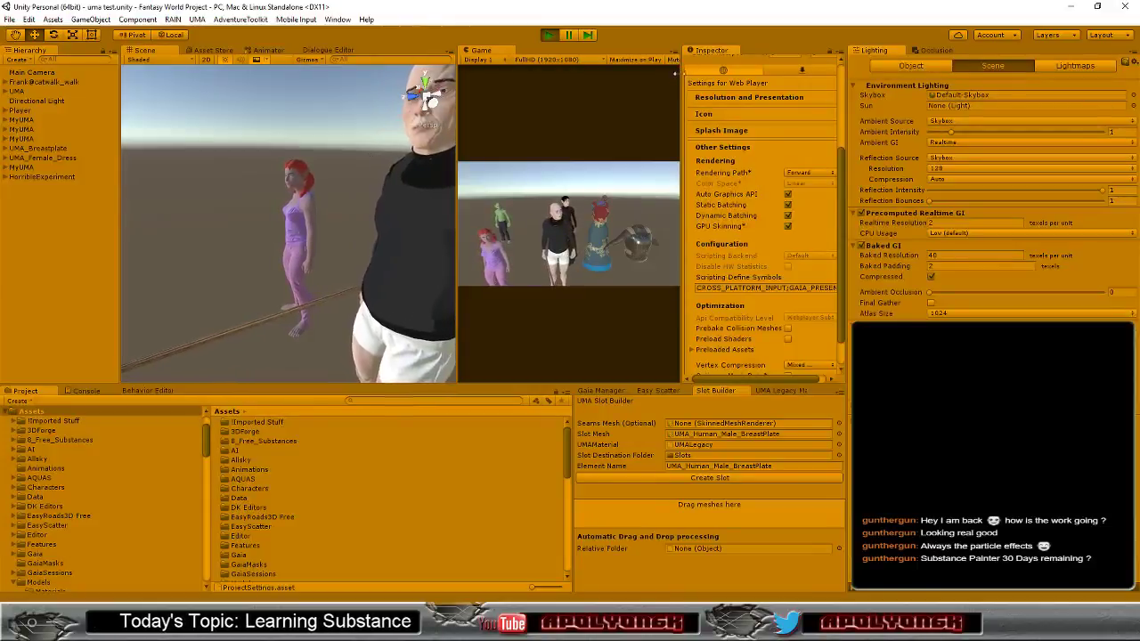
left_click(549, 36)
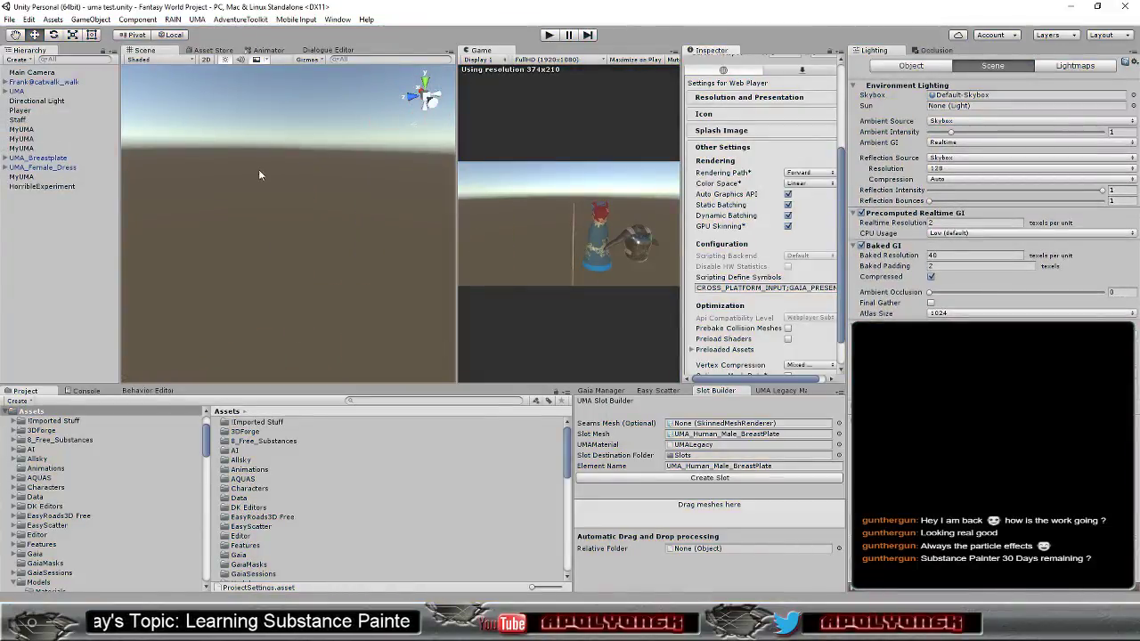